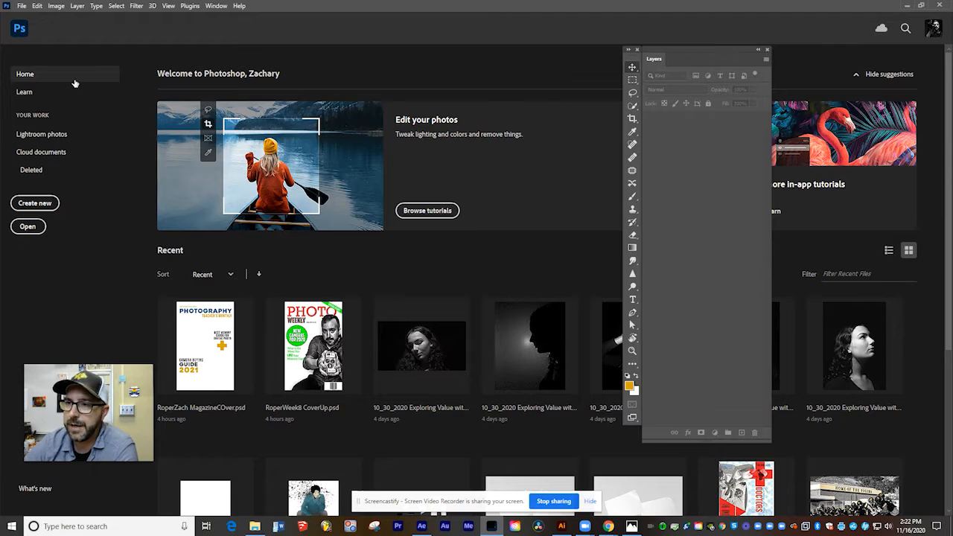
Start a new document from the HDV/HDTV 720p film preset, naming it with the author's name followed by _4PoseWalk.
click(49, 209)
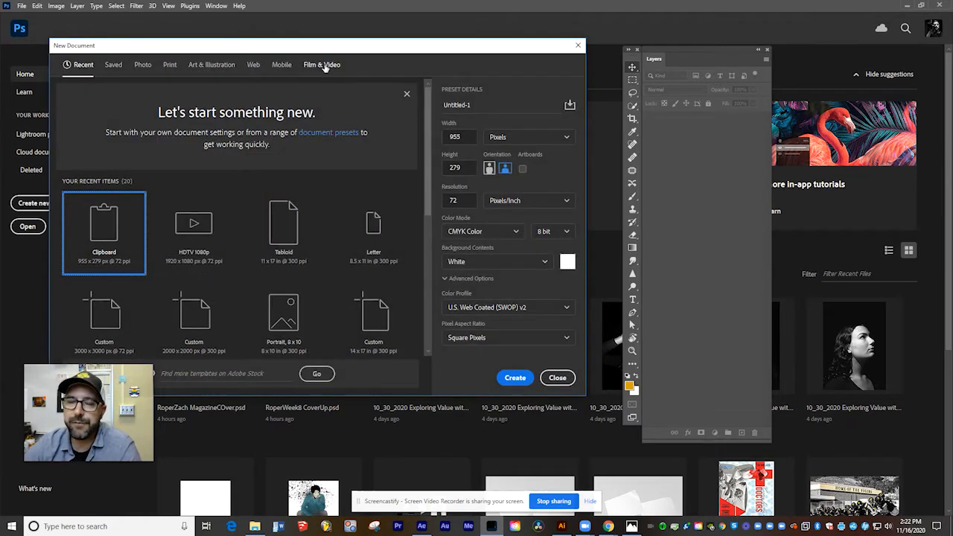
click(325, 67)
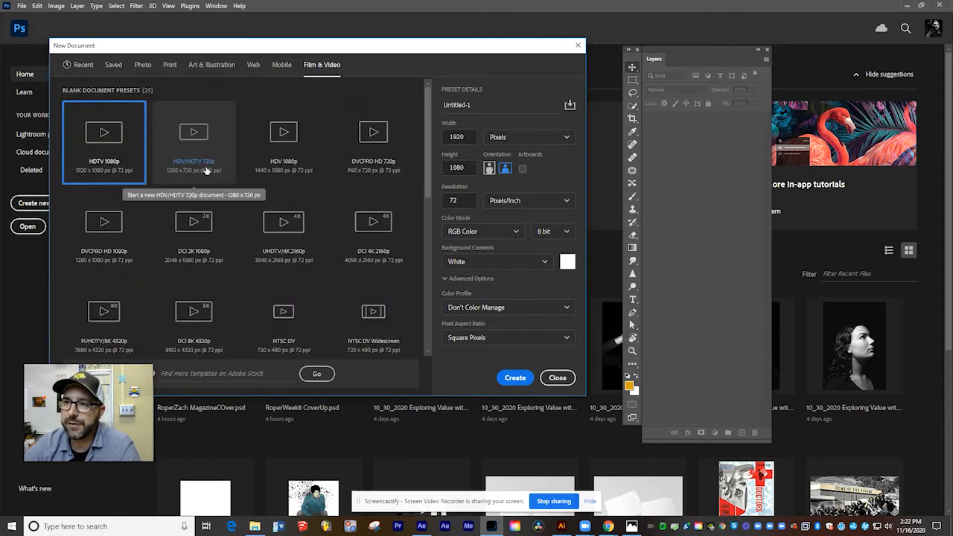
click(201, 134)
drag(481, 104, 445, 105)
text(RoperZach_4PoseWalk)
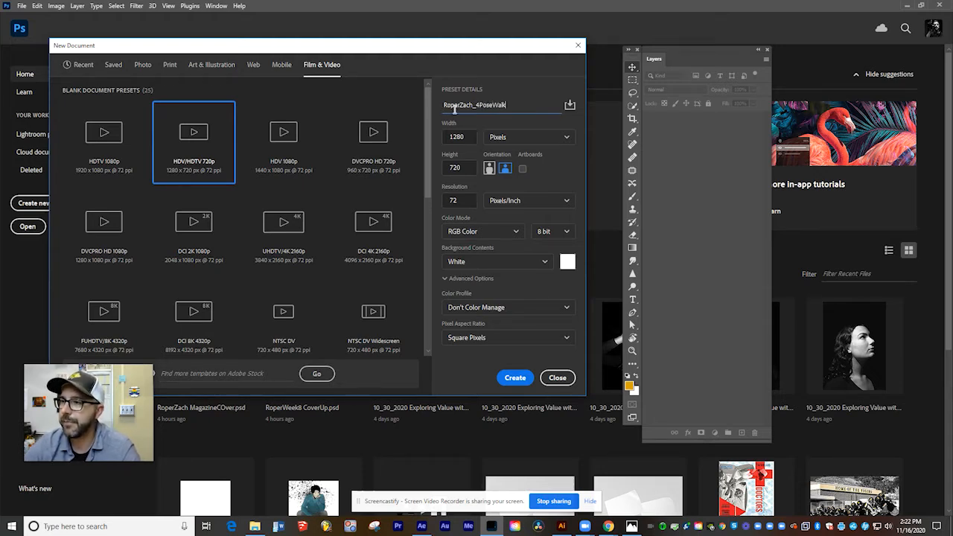
Set the new document's background contents to Transparent and create it.
click(543, 262)
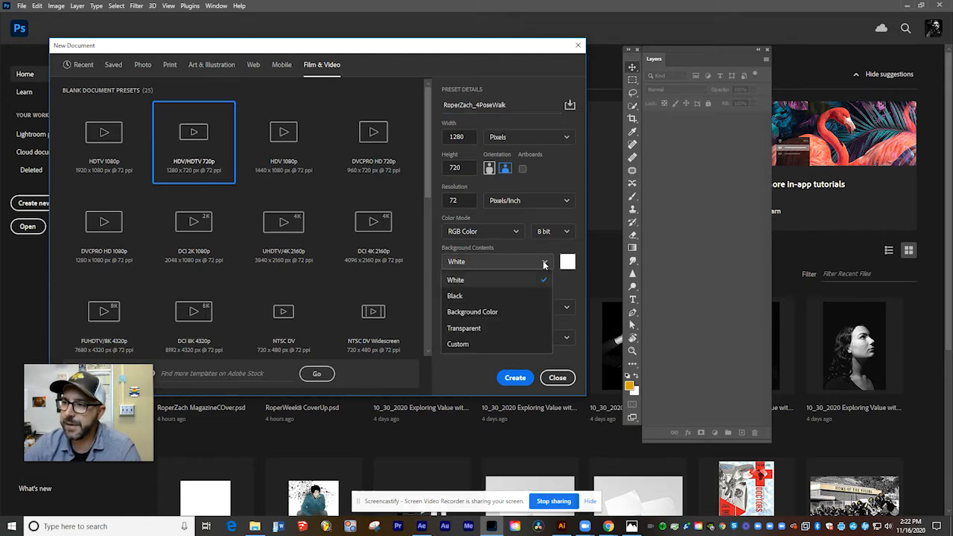
click(466, 329)
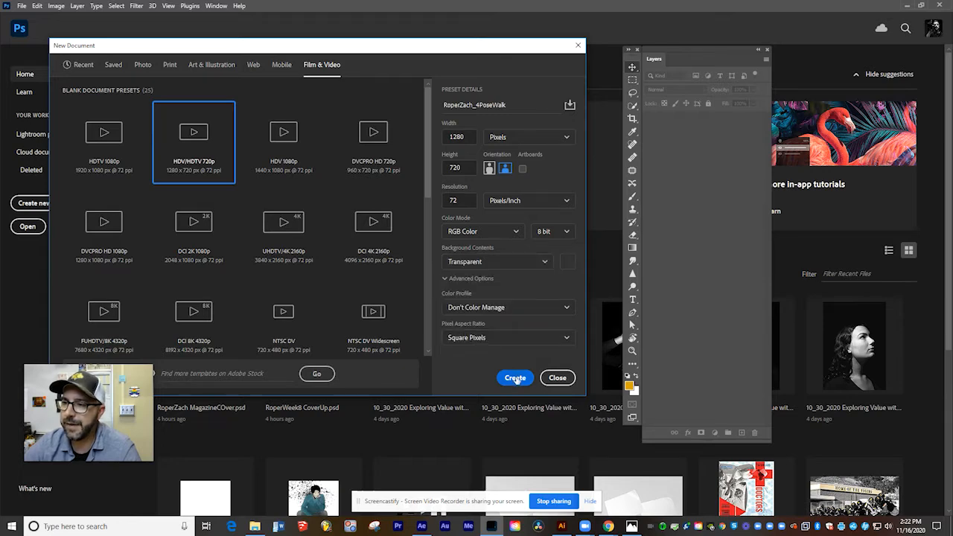
click(515, 378)
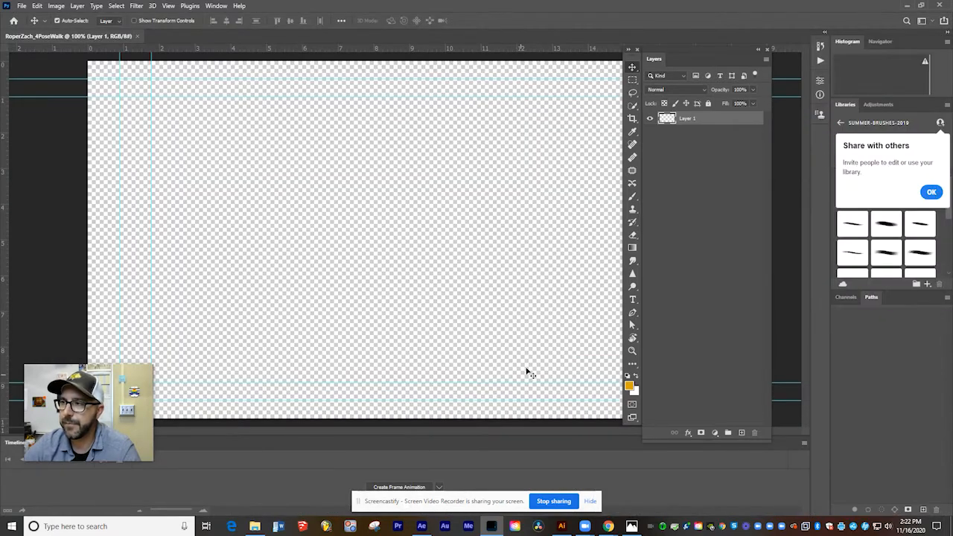
Close the Timeline and shift the floating Layers panel and toolbar outward to uncover more of the canvas.
click(807, 443)
click(841, 435)
drag(723, 59, 761, 69)
drag(631, 60, 663, 64)
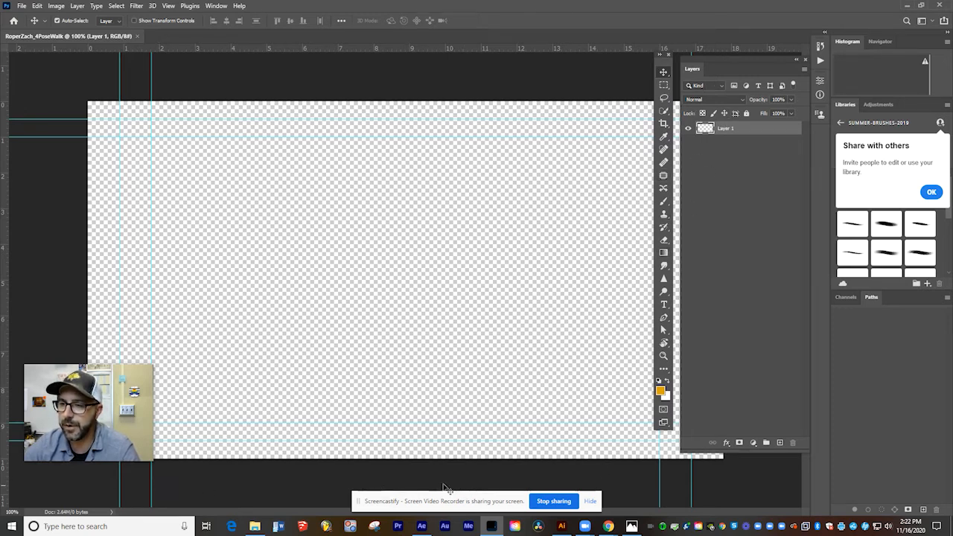
Bring the Timeline back into view for the walk animation.
drag(116, 424, 122, 144)
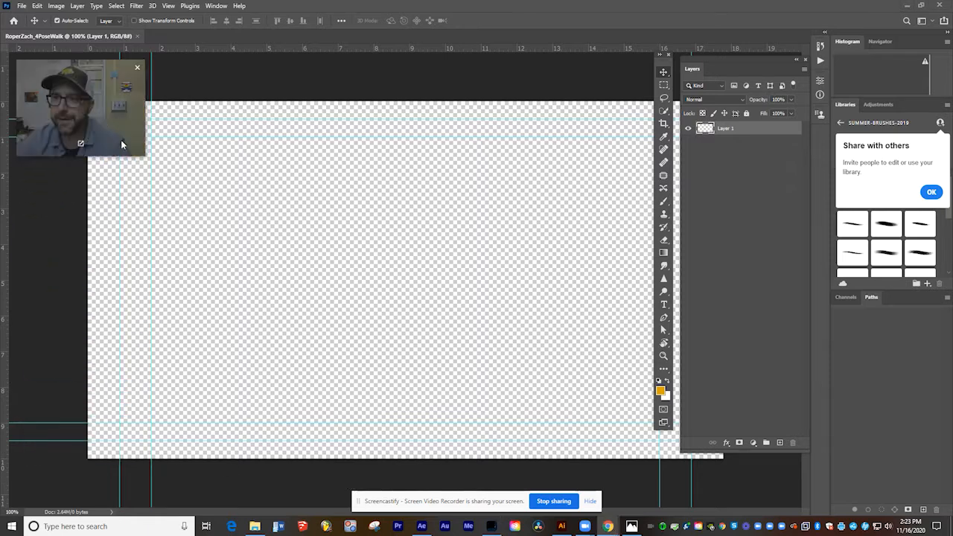
click(216, 6)
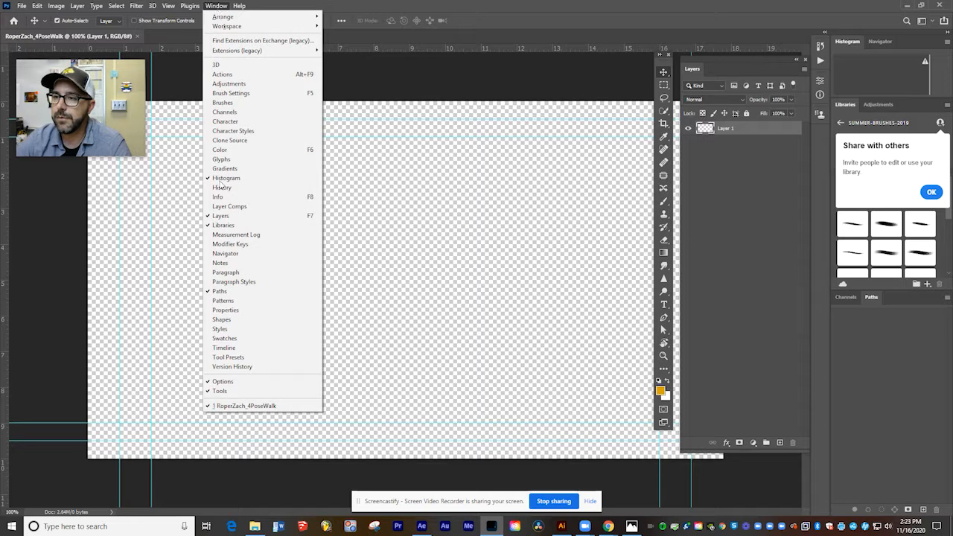
click(233, 348)
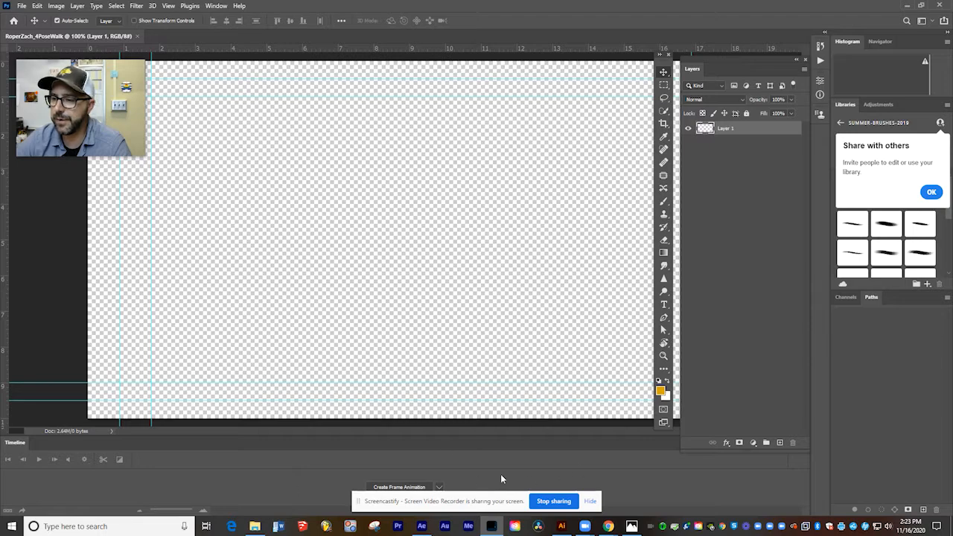
click(593, 502)
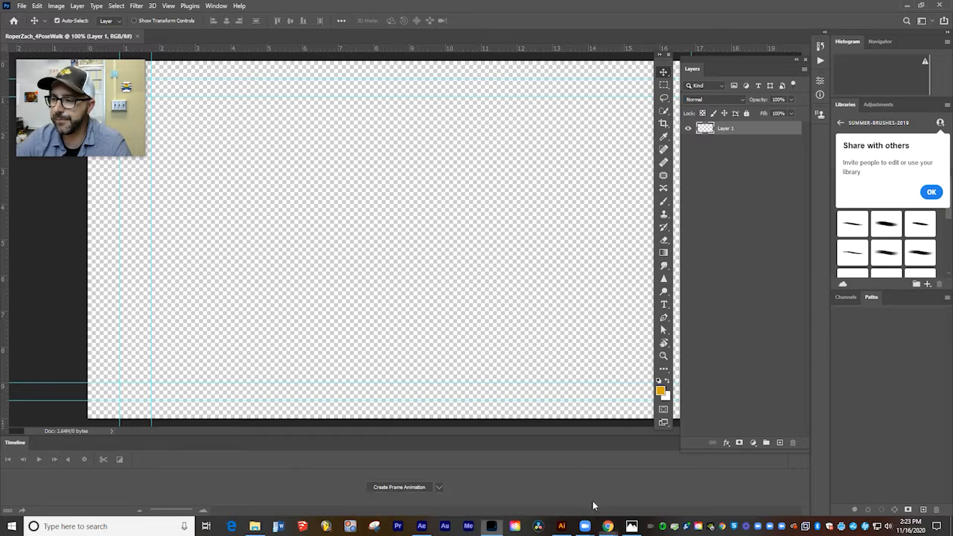
Copy the first walk pose from the 4PoseWalkCycleTEMPLATE artwork in Illustrator and paste it into the Photoshop document as a Smart Object.
click(562, 526)
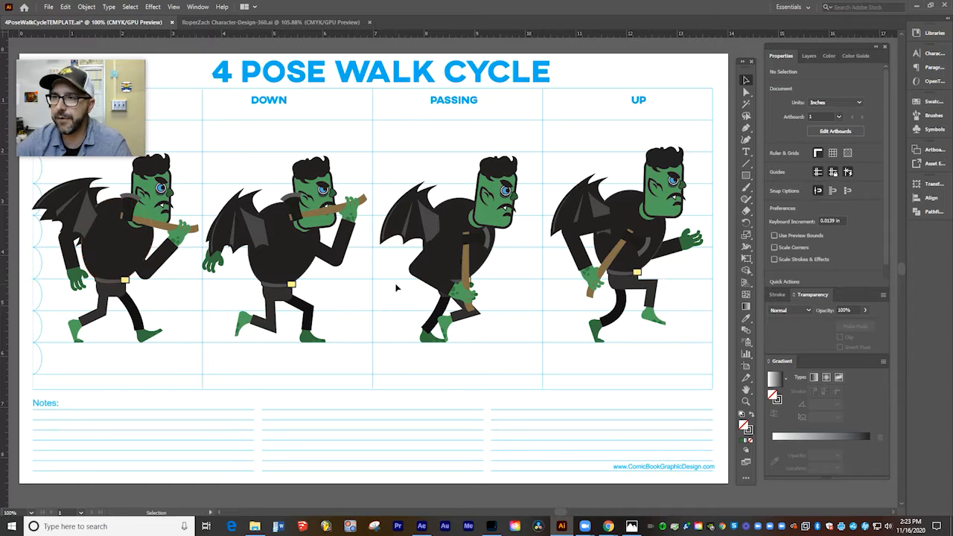
click(123, 231)
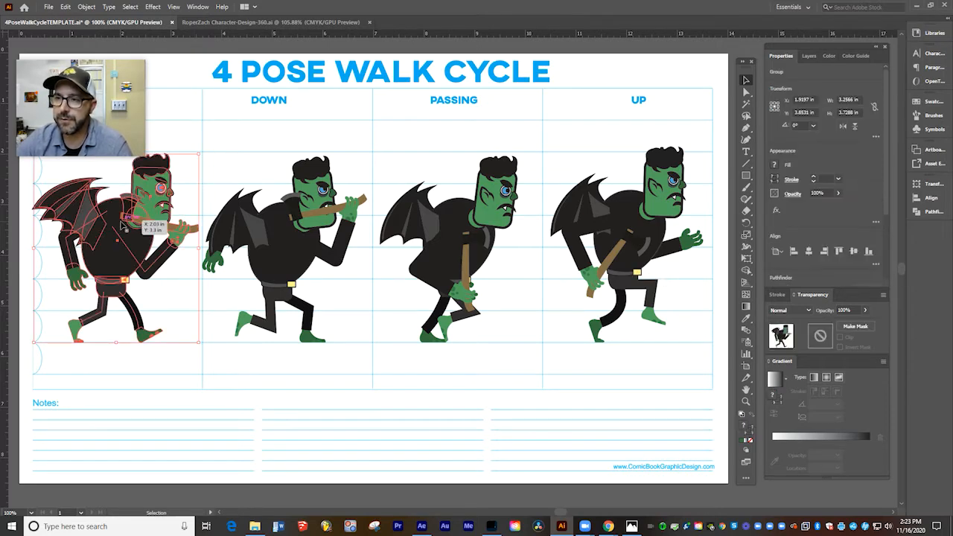
key(ctrl+c)
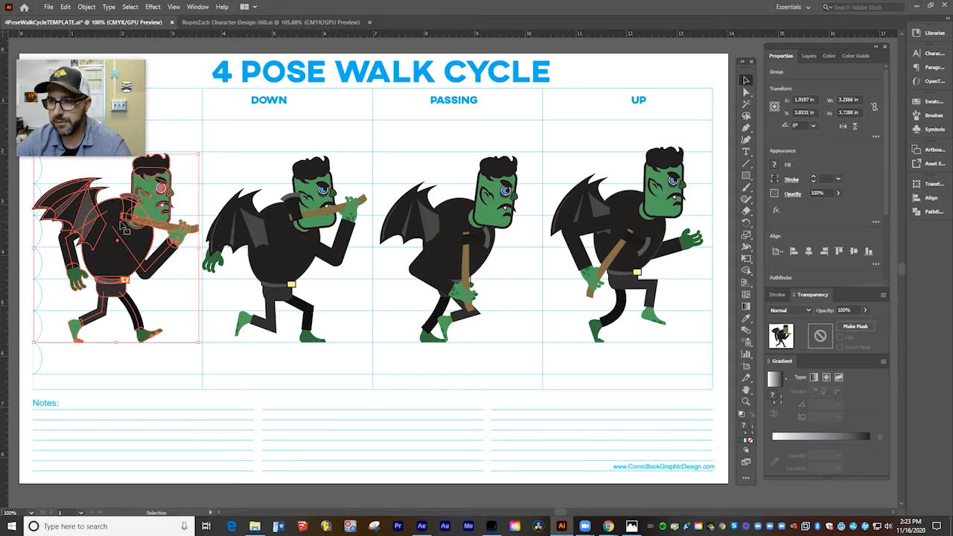
click(491, 526)
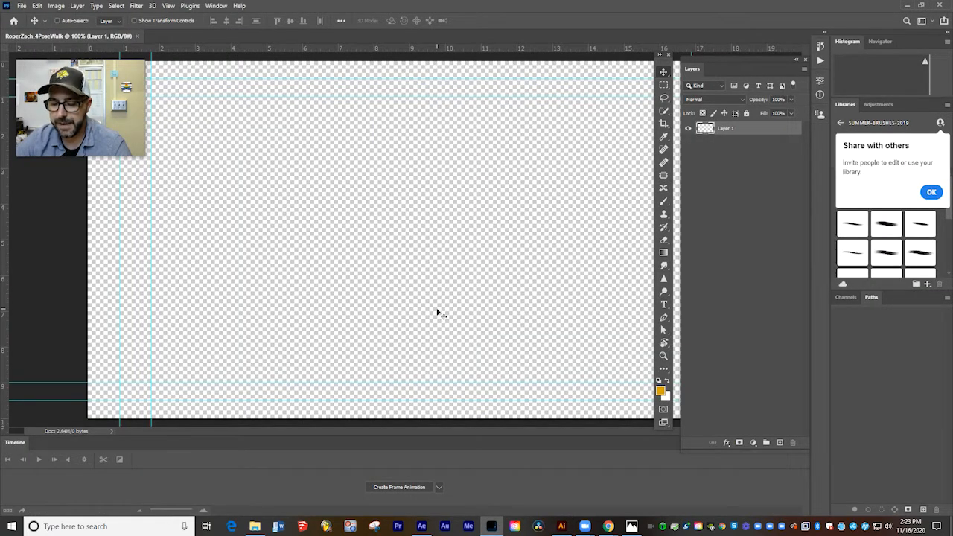
key(ctrl+v)
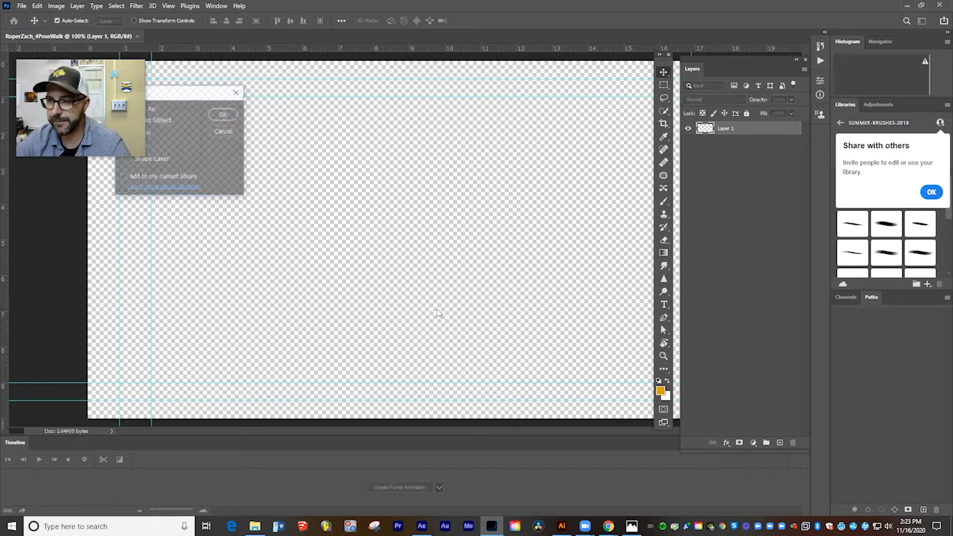
drag(201, 97, 231, 69)
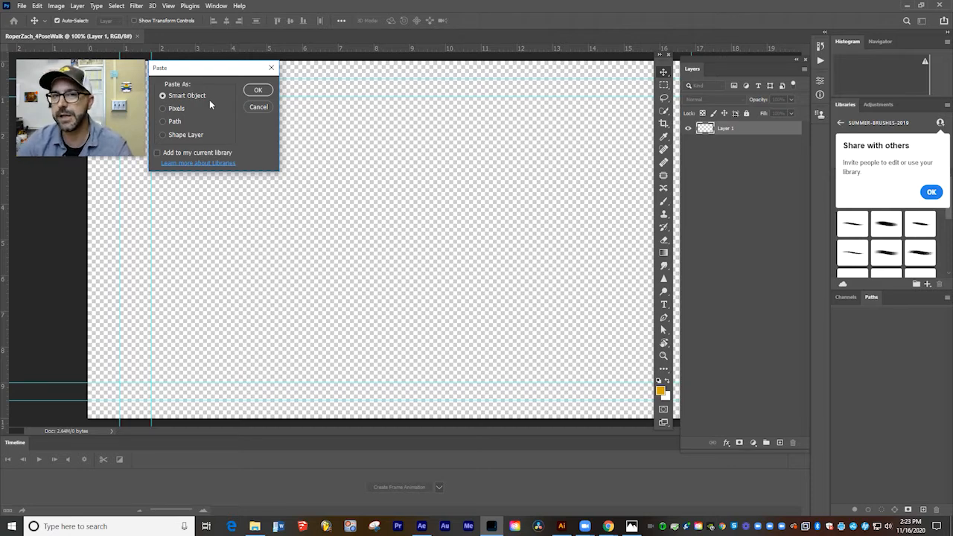
click(259, 90)
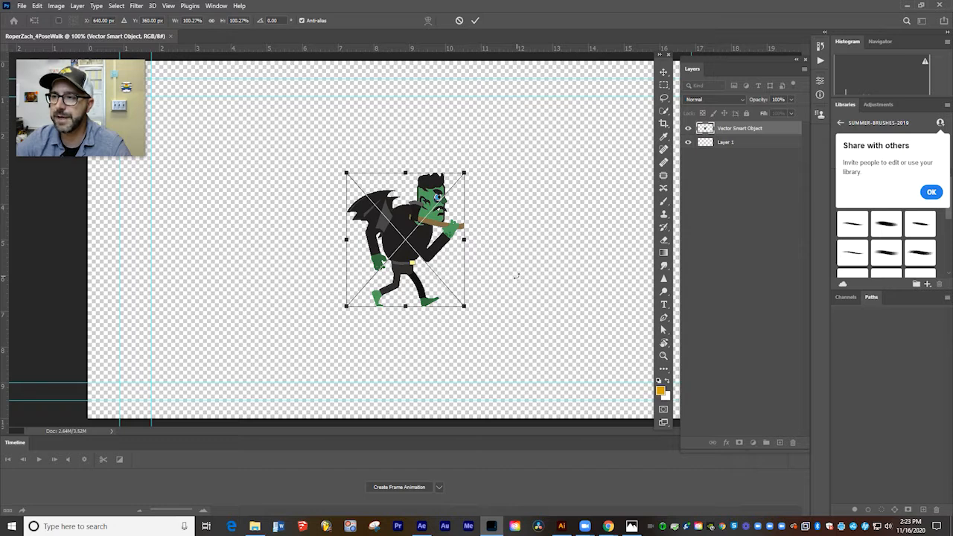
click(475, 20)
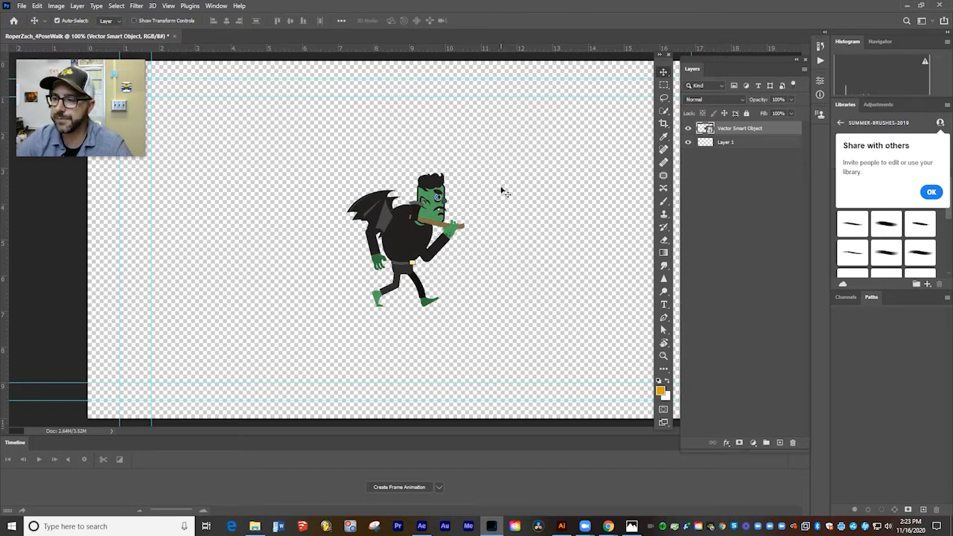
Copy the Down pose from the Illustrator template and paste it into the Photoshop document as a Smart Object.
click(564, 526)
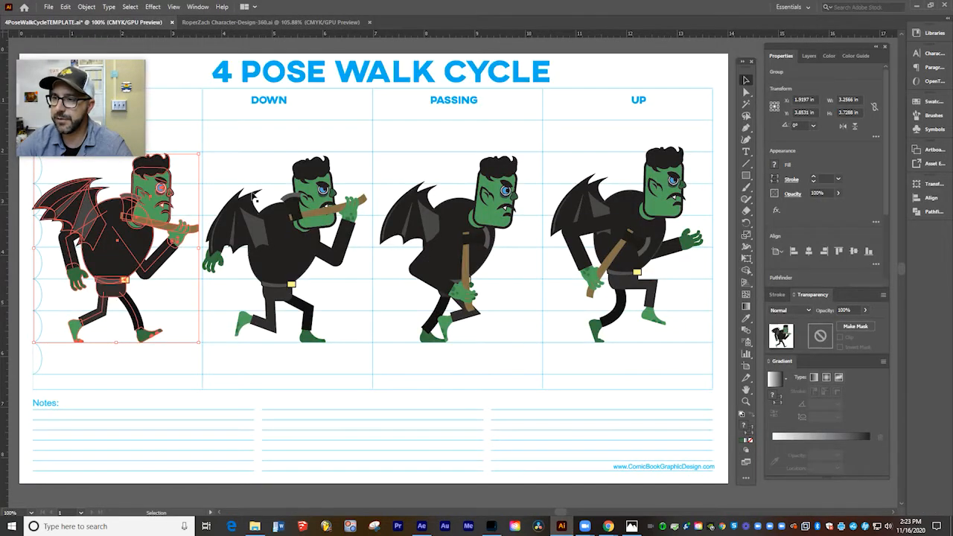
click(293, 264)
key(a)
key(v)
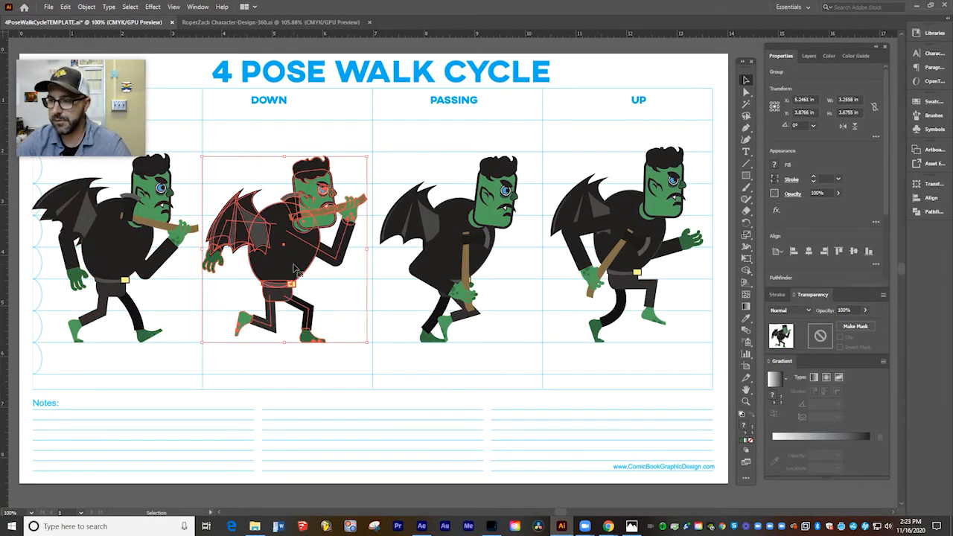
click(491, 527)
key(ctrl+v)
click(266, 89)
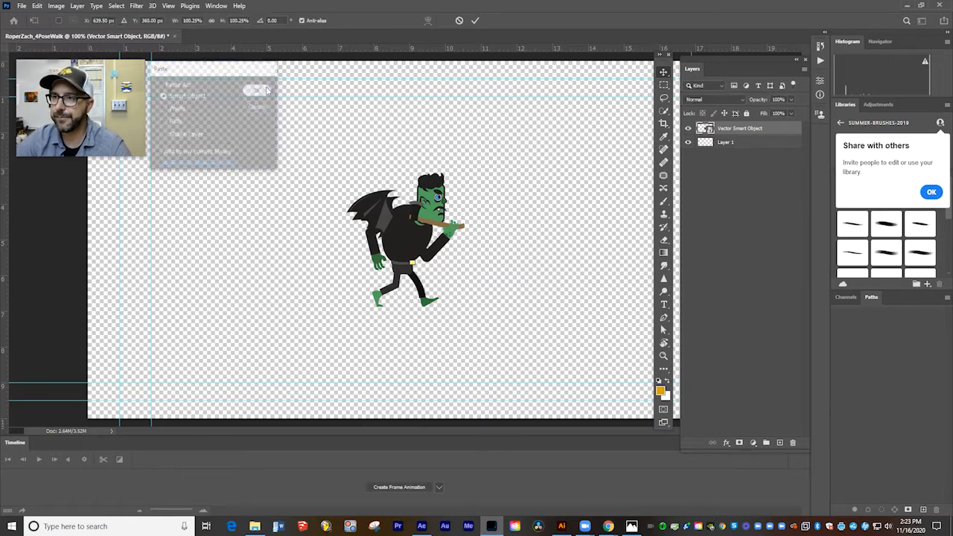
key(Return)
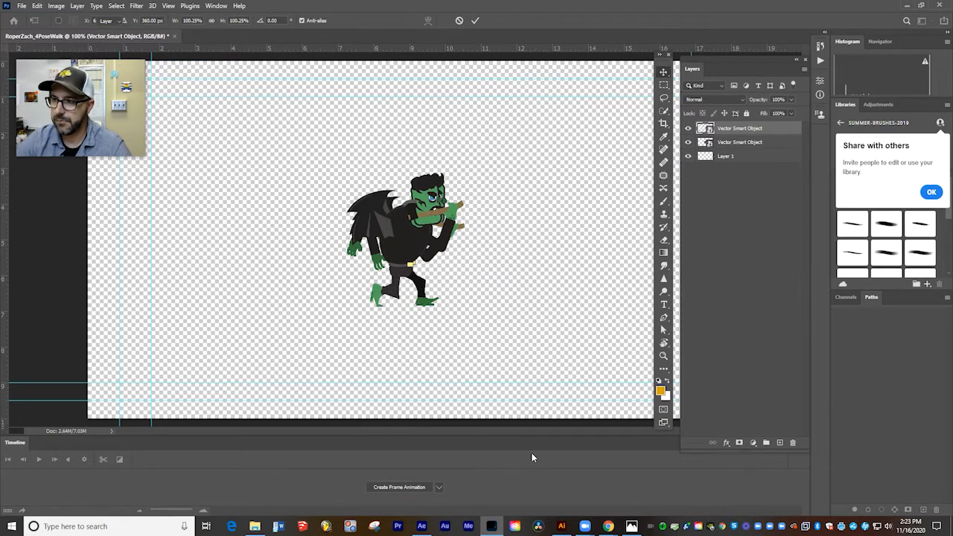
Copy the Passing pose from the Illustrator template and paste it into the Photoshop document as a Smart Object.
click(561, 526)
click(476, 292)
key(v)
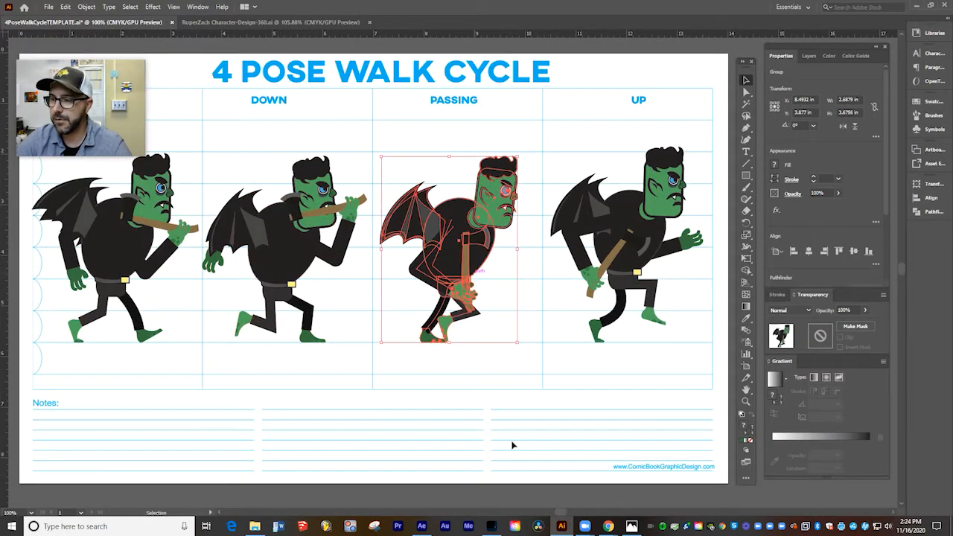
click(491, 527)
key(ctrl+v)
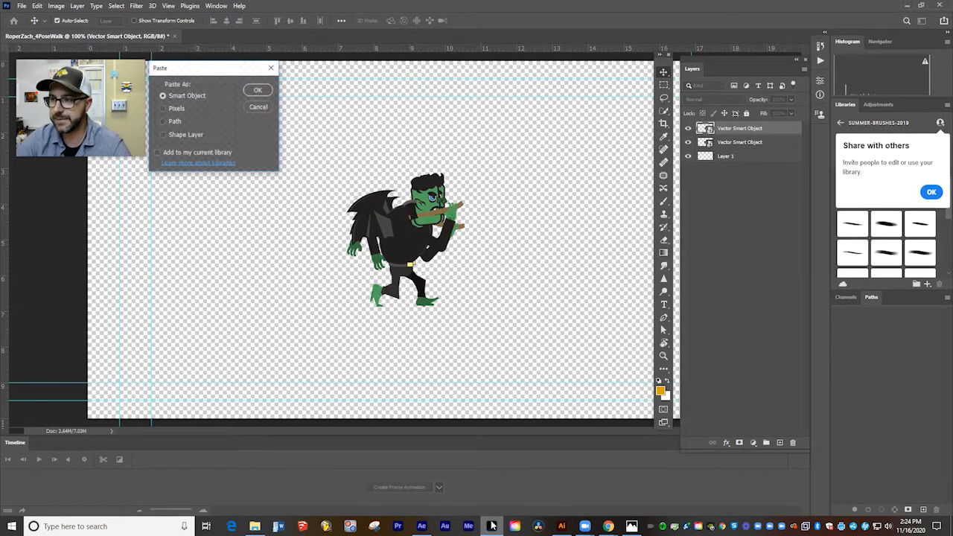
click(258, 91)
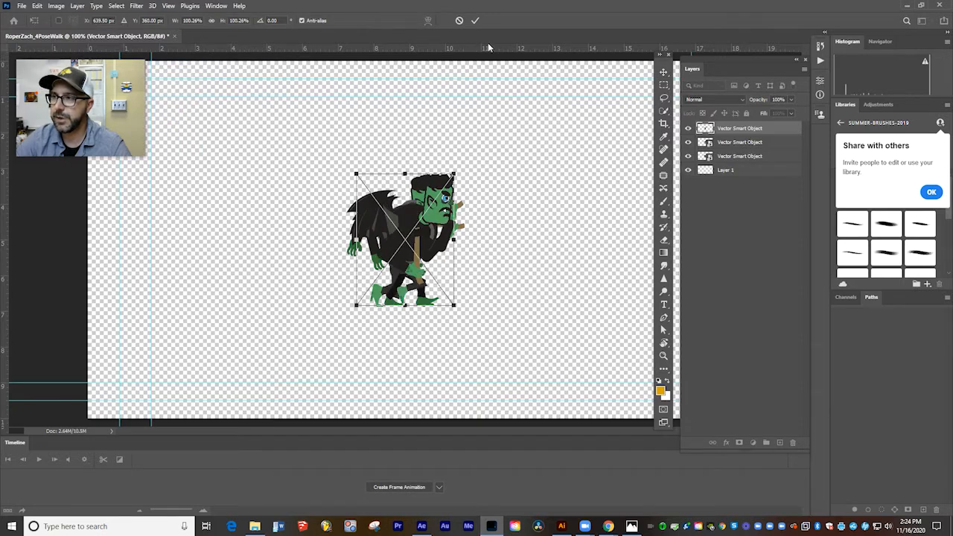
click(475, 20)
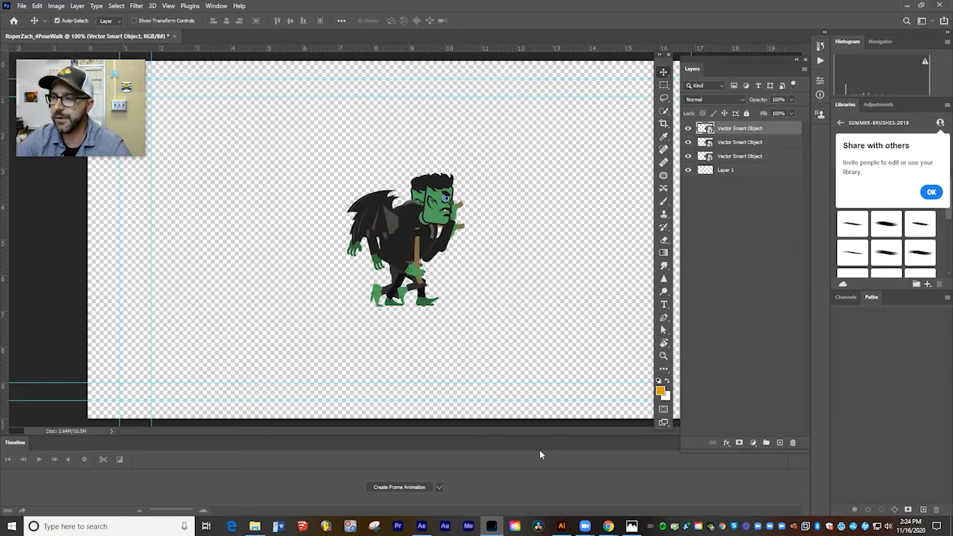
Copy the Up pose from the Illustrator template and paste it into the Photoshop document as a Smart Object.
click(561, 526)
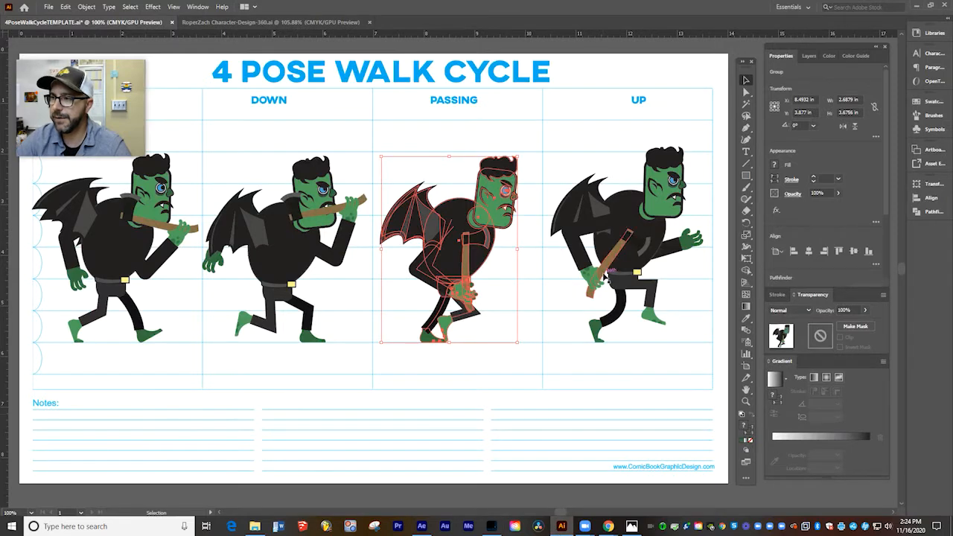
click(604, 276)
key(ctrl+c)
click(491, 526)
key(ctrl+v)
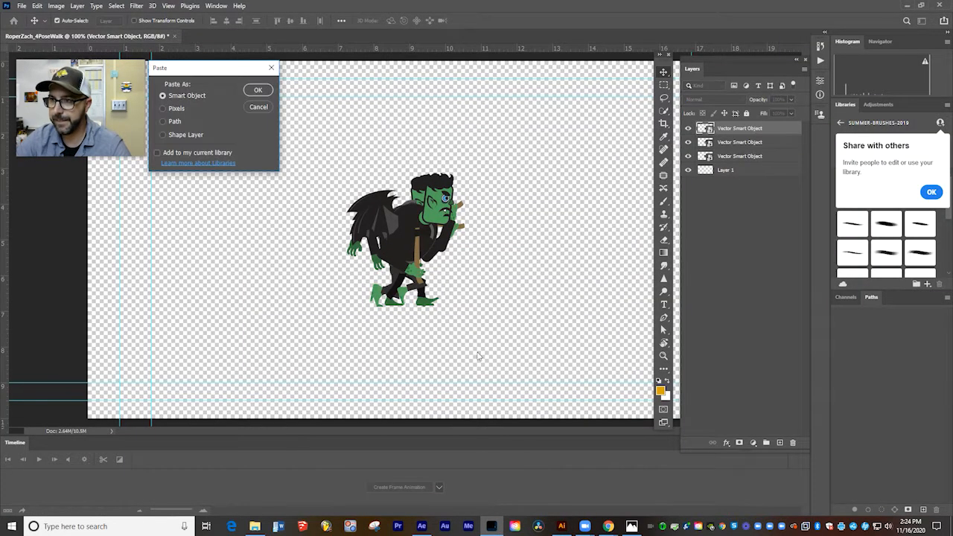
click(258, 90)
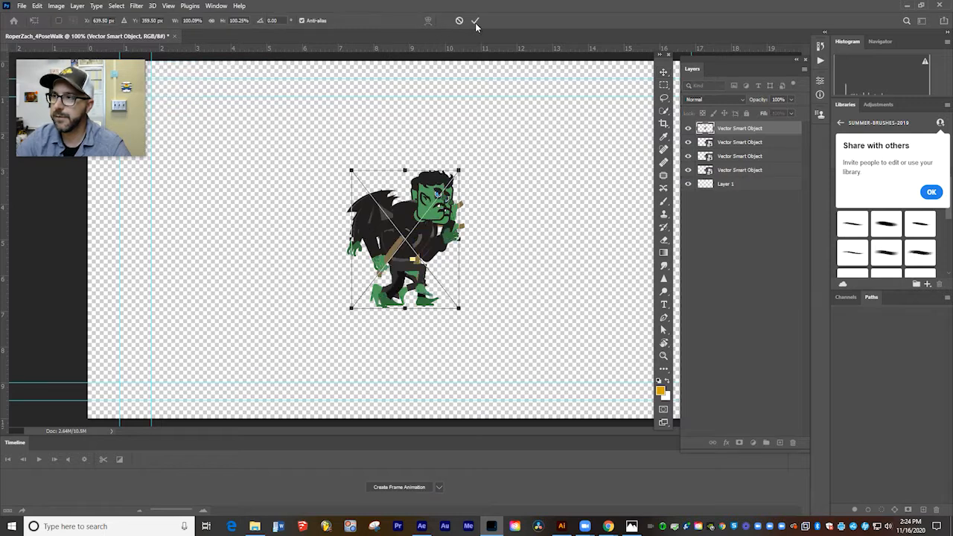
click(475, 21)
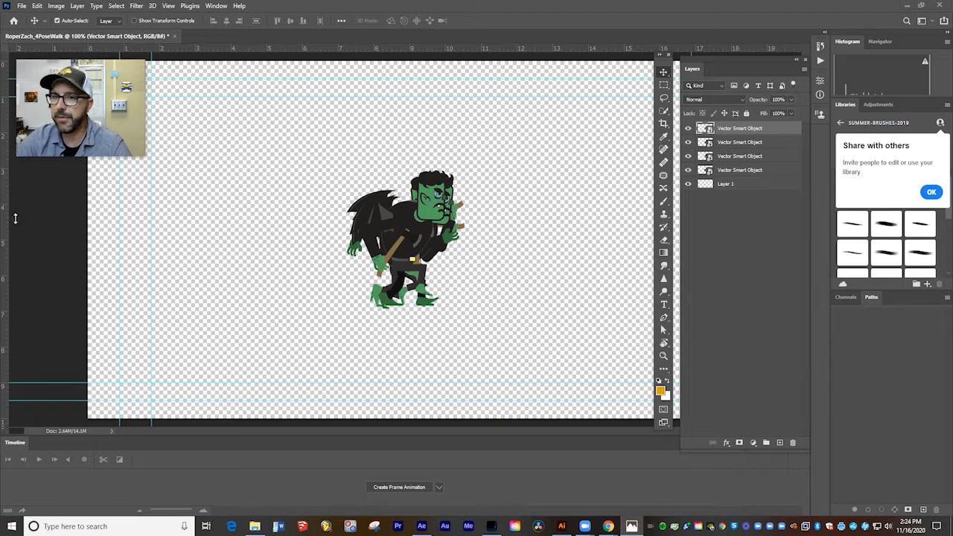
Check the 4 Pose Walk Cycle reference image, and rename the two lowest Smart Object layers Contact and Down, in order from the bottom.
drag(0, 29, 671, 50)
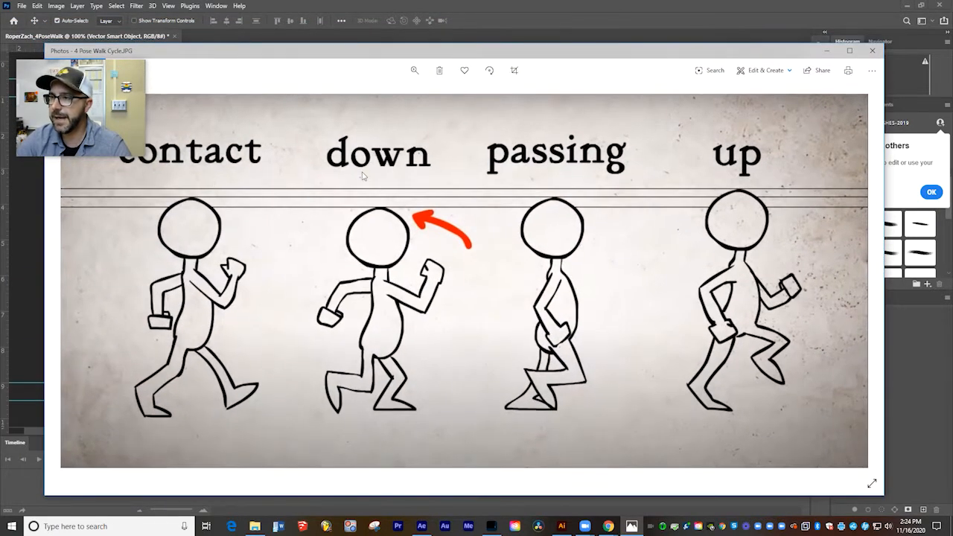
click(826, 51)
double_click(733, 169)
text(Cr)
text(ntact)
double_click(733, 156)
text(Down)
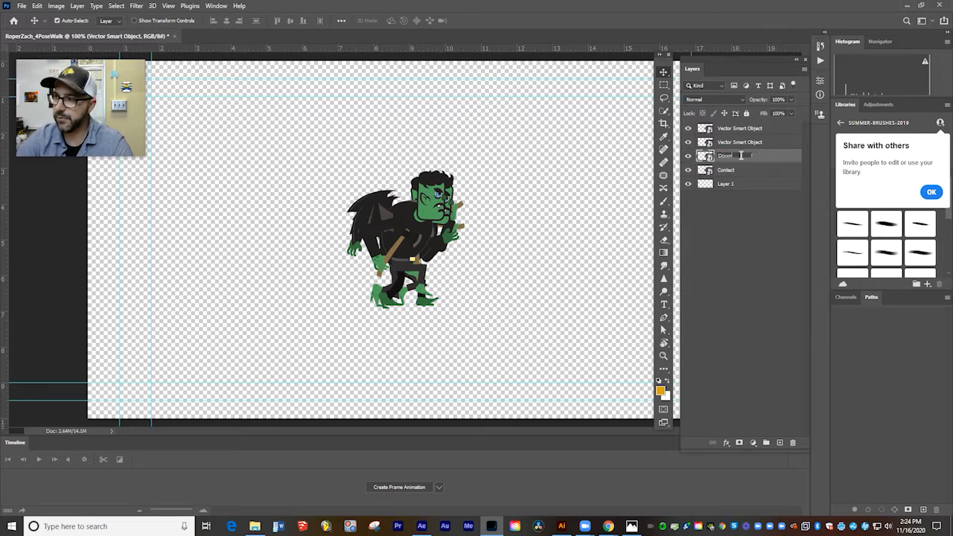
Rename the Smart Object layer above Down as Passing and the topmost one as Up.
double_click(731, 142)
text(Passing)
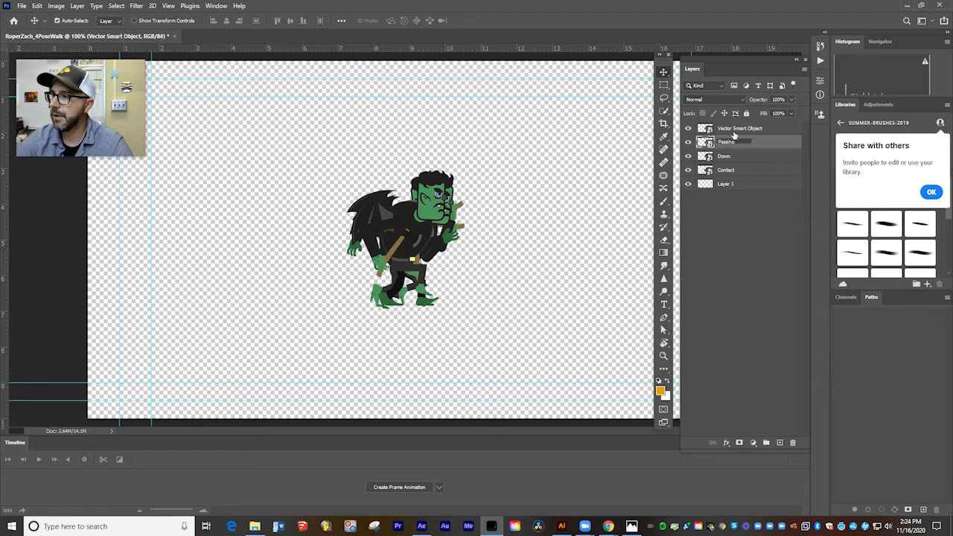
click(735, 128)
double_click(735, 128)
text(Up)
click(754, 282)
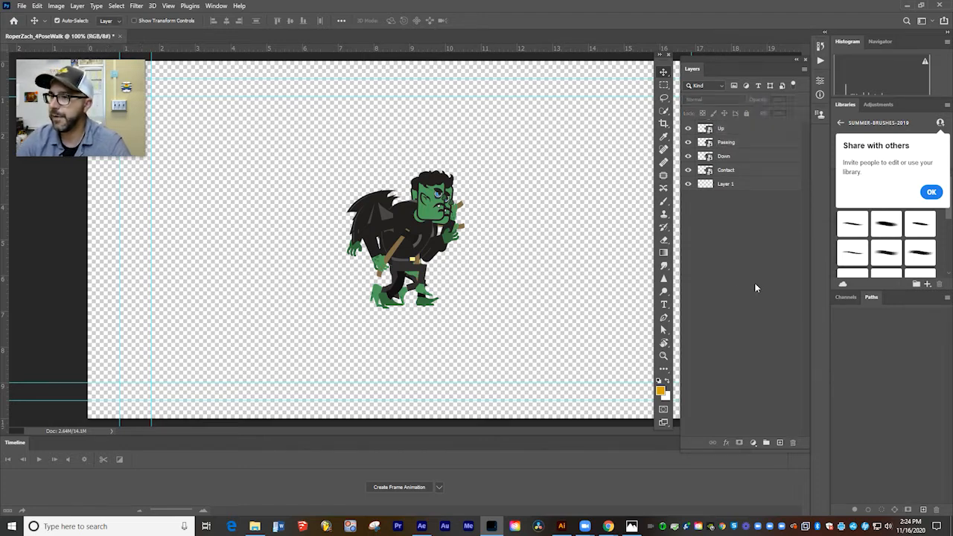
Scale the Up, Passing, Down and Contact layers up together until the character nearly fills the height between the horizontal guides.
click(730, 130)
shift+click(729, 143)
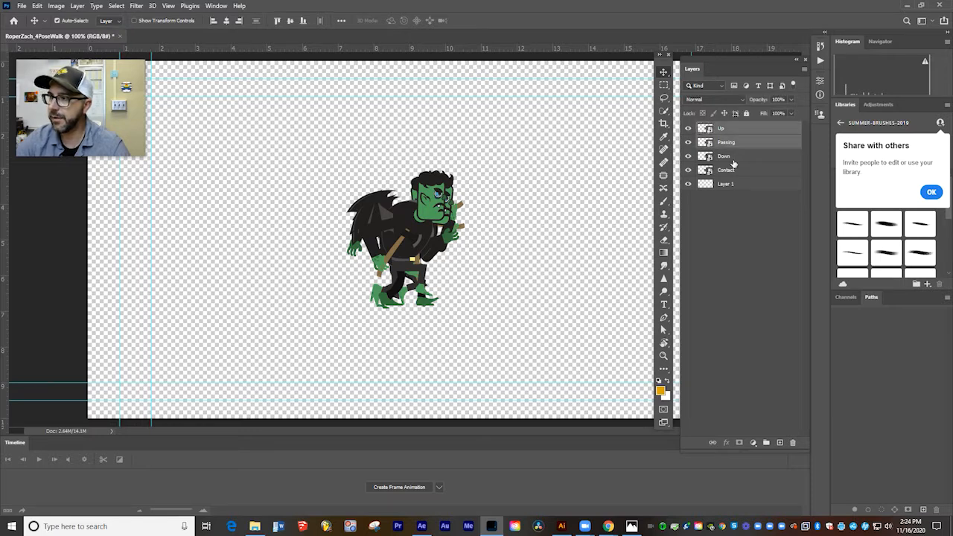
shift+click(729, 157)
shift+click(729, 171)
click(36, 5)
mouse_move(84, 235)
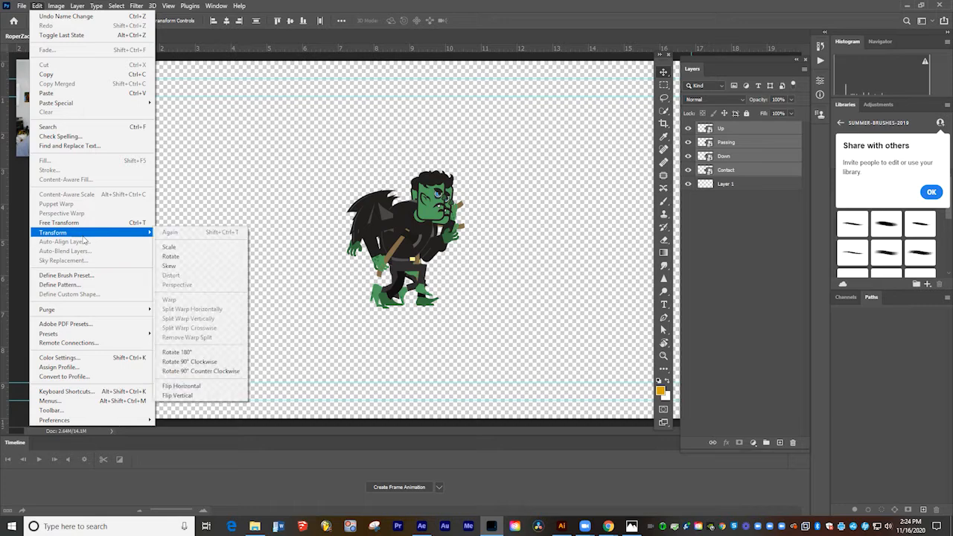
click(195, 247)
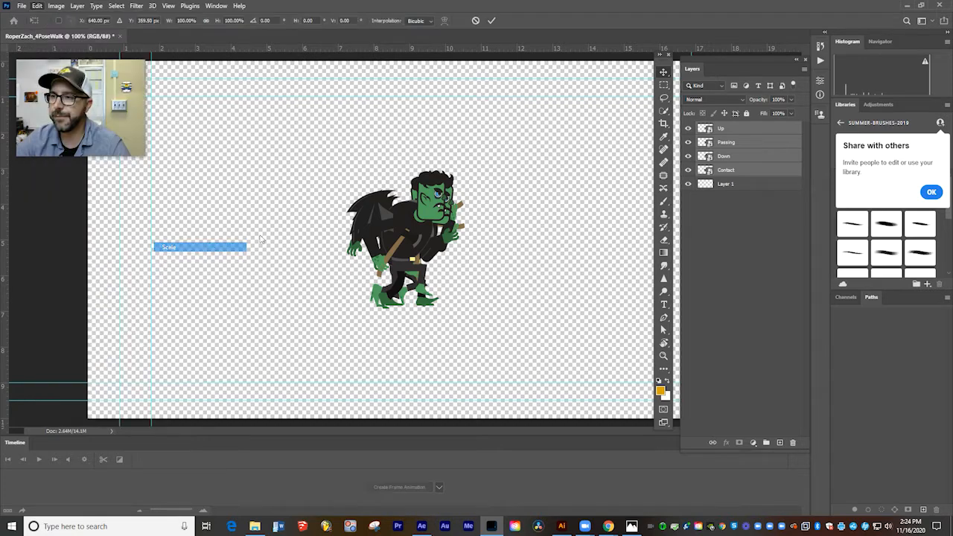
drag(464, 170, 538, 111)
key(Return)
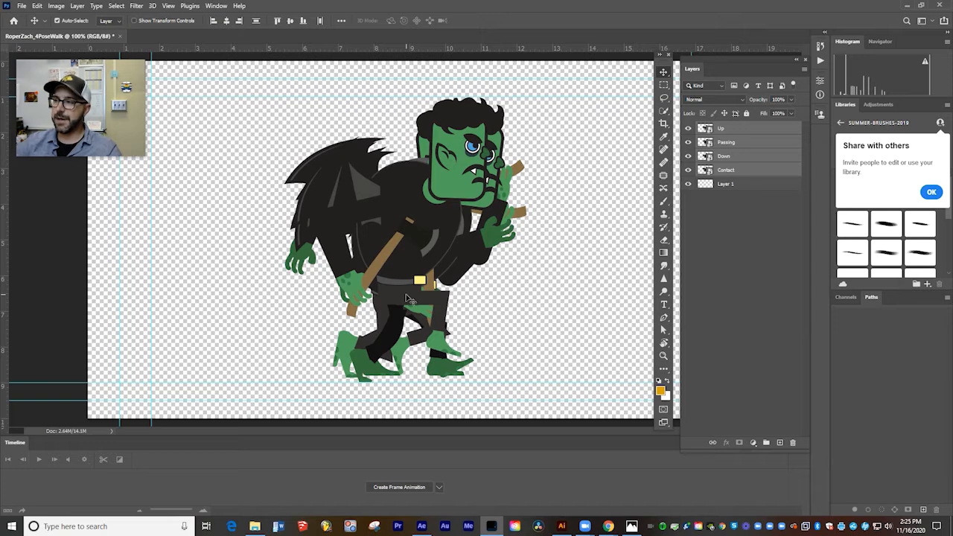
Hide the Up, Passing and Down layers and create a frame animation with the Contact pose as its first frame.
click(687, 129)
click(688, 142)
click(688, 156)
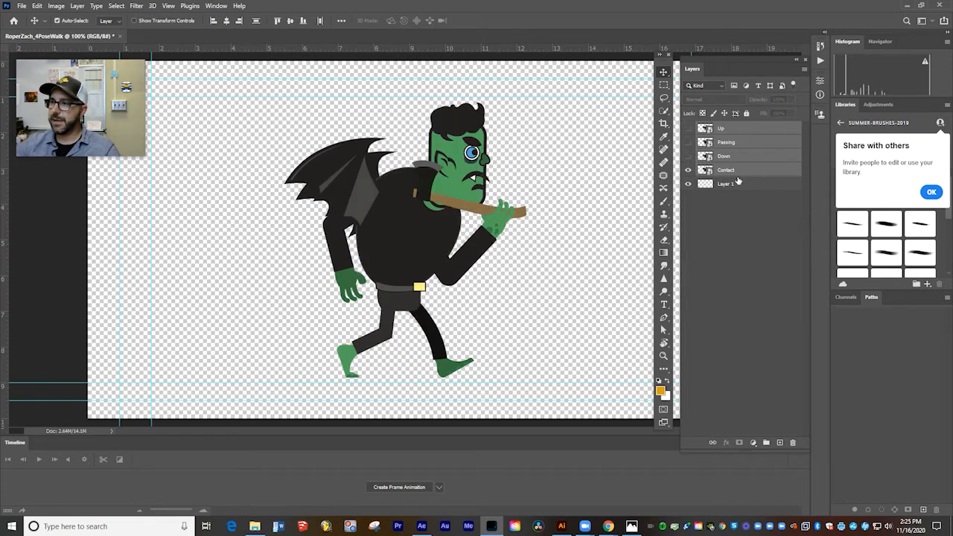
click(733, 171)
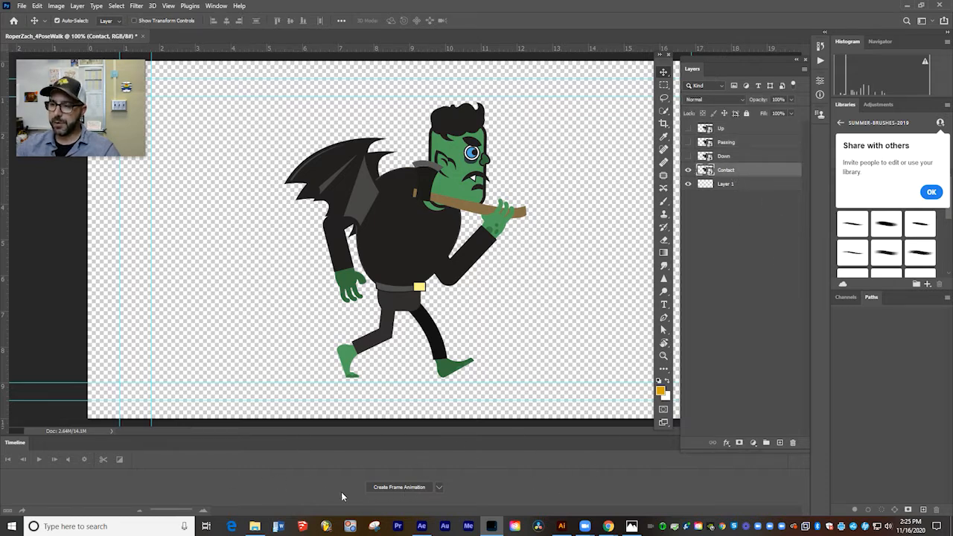
click(398, 487)
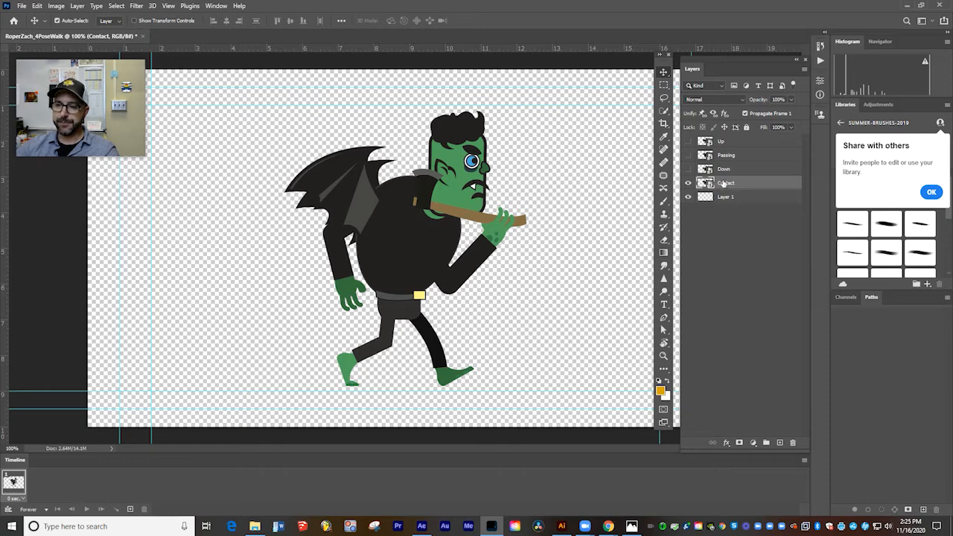
Add a second animation frame that shows the Down pose instead of Contact.
click(130, 511)
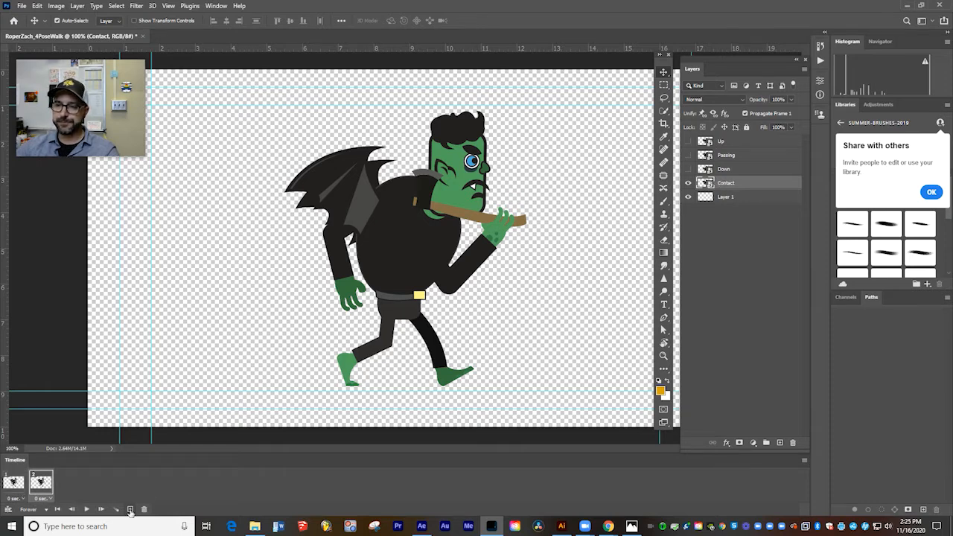
click(688, 169)
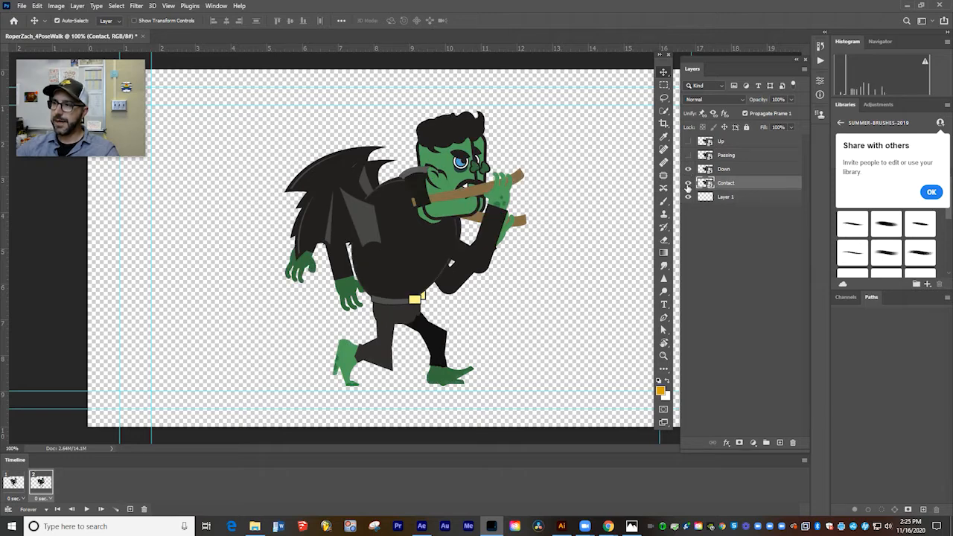
click(687, 184)
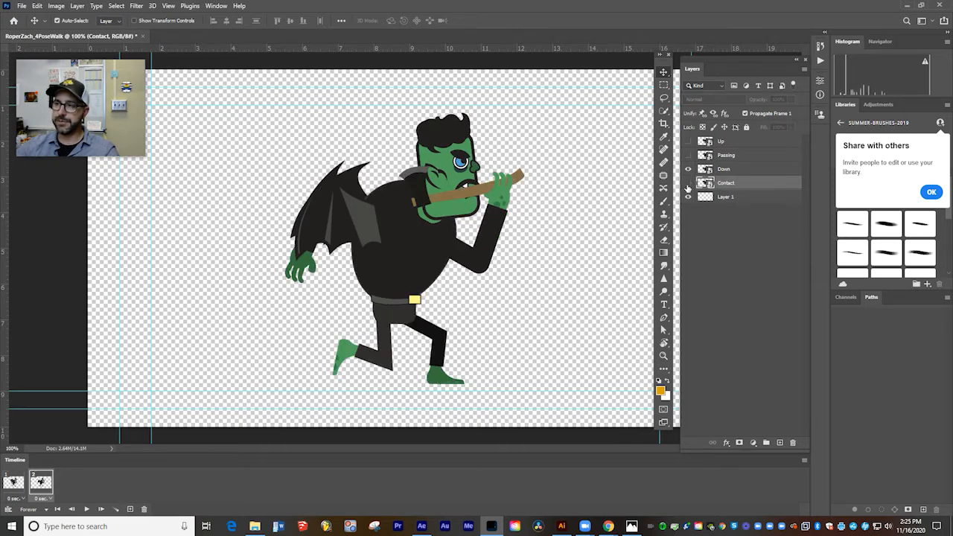
Add a third animation frame that shows the Passing pose instead of Down.
click(129, 510)
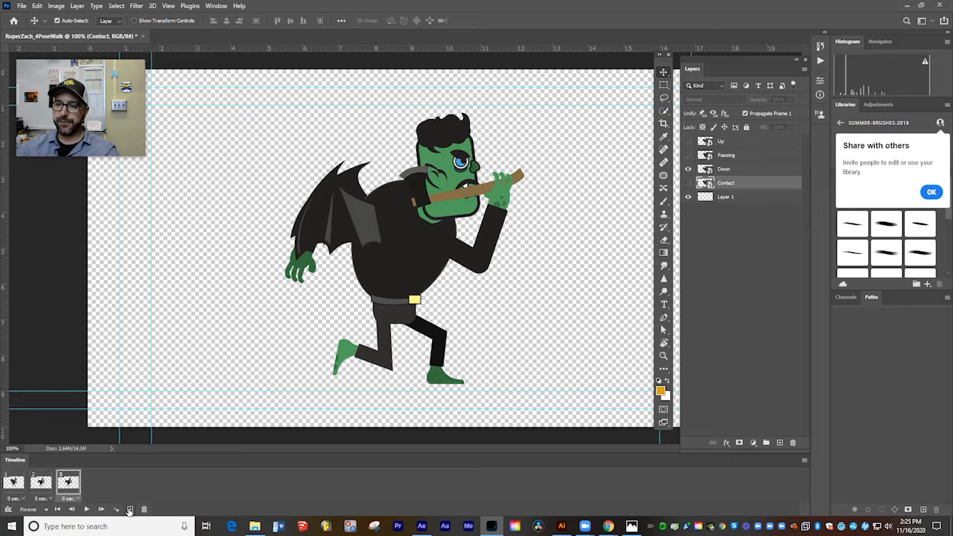
click(688, 155)
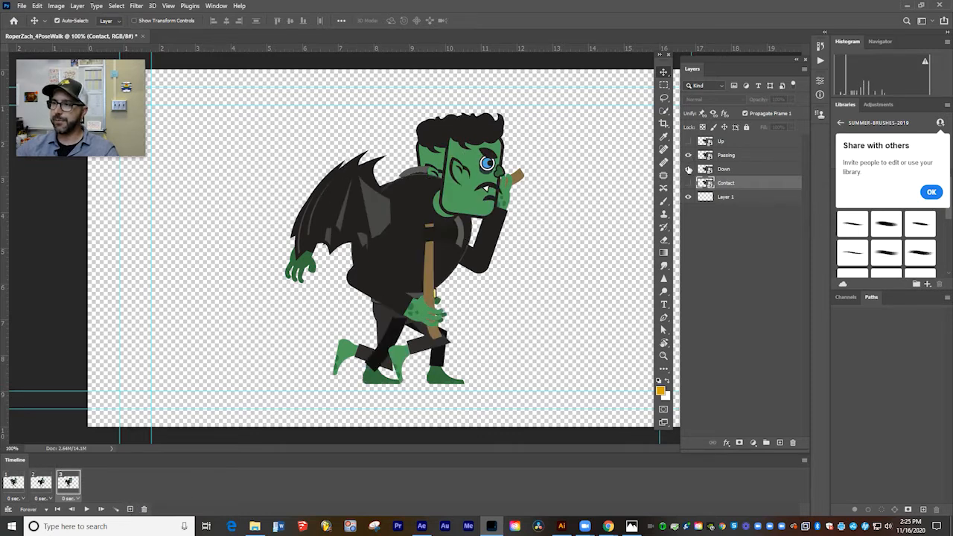
click(688, 169)
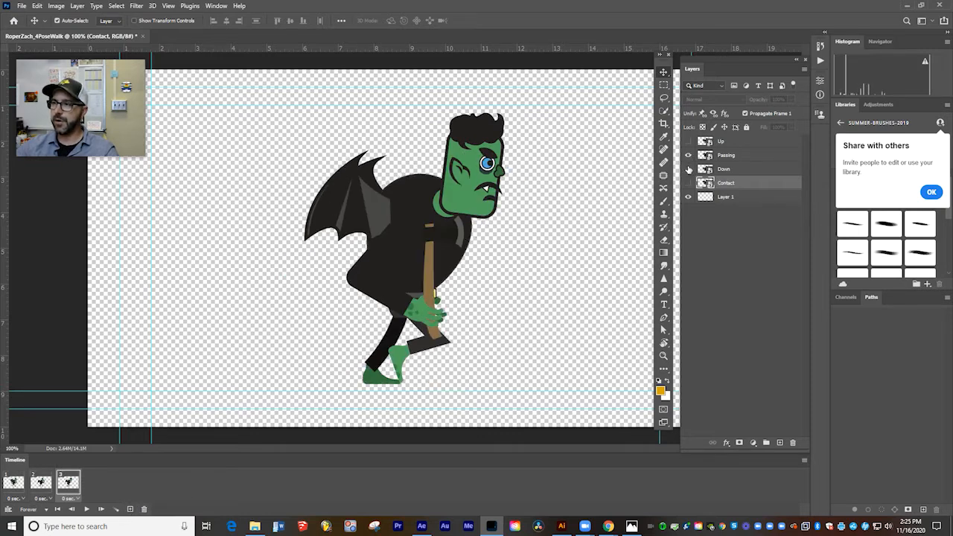
Add a fourth animation frame that shows the Up pose instead of Passing, and preview the animation briefly.
click(130, 509)
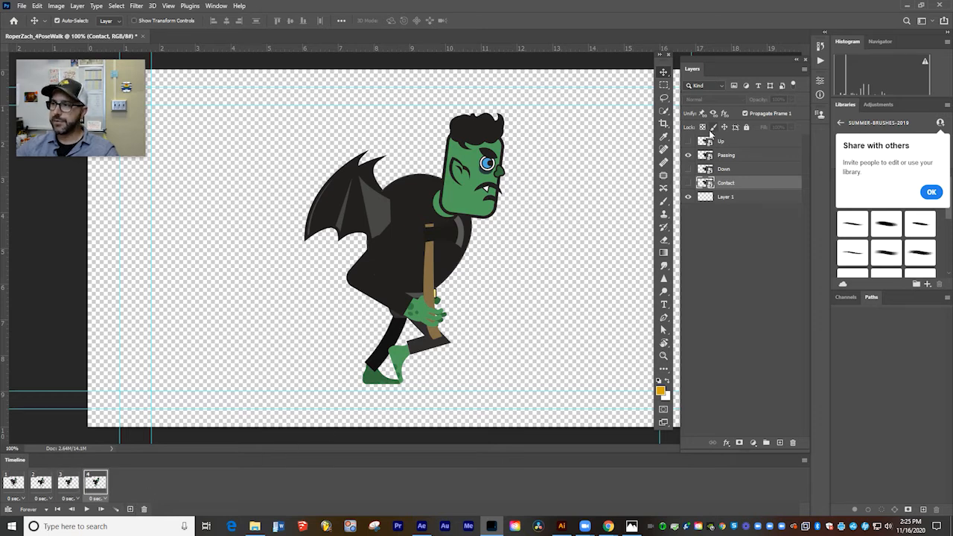
click(688, 142)
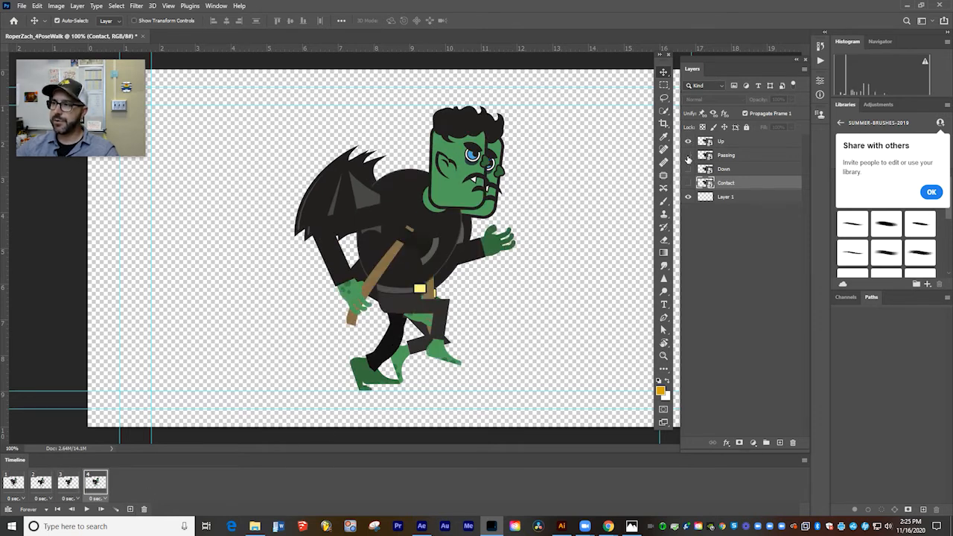
click(688, 155)
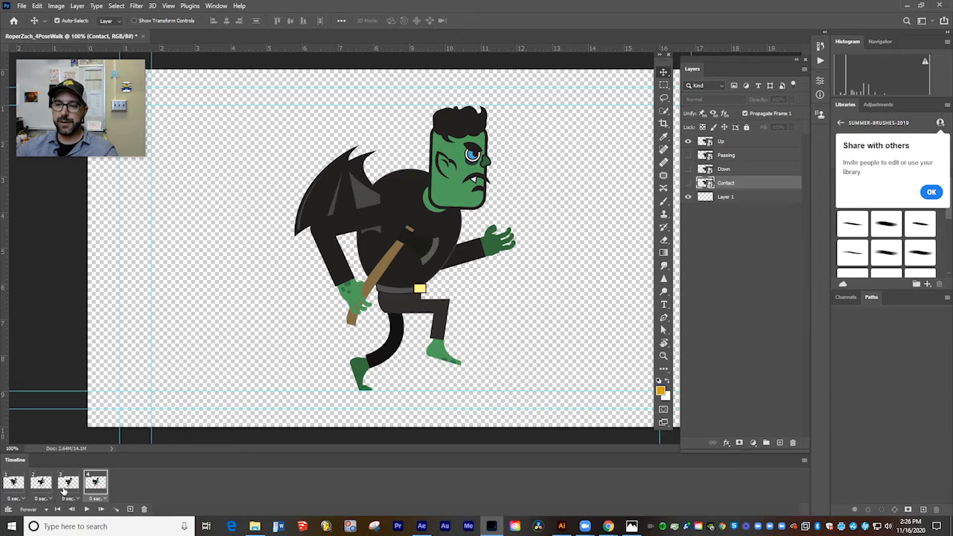
click(87, 510)
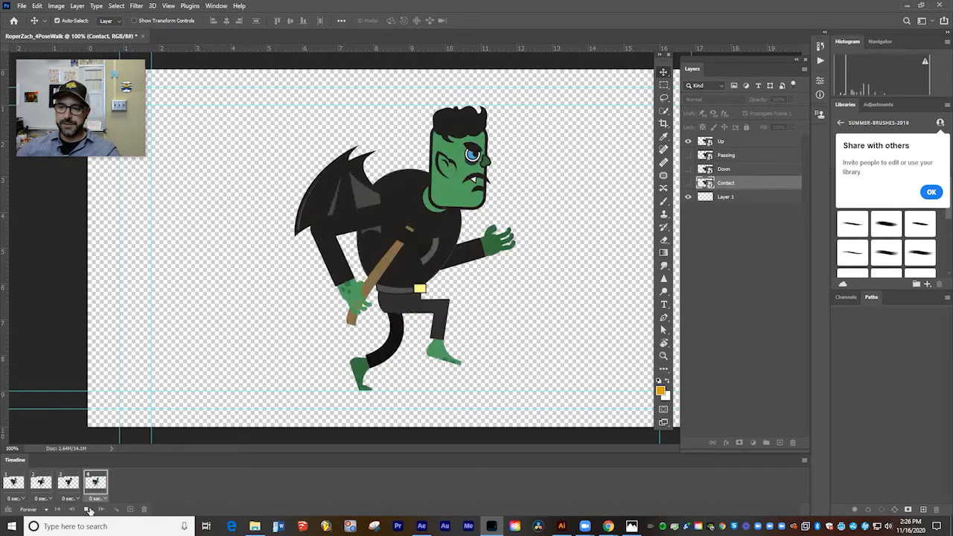
click(89, 509)
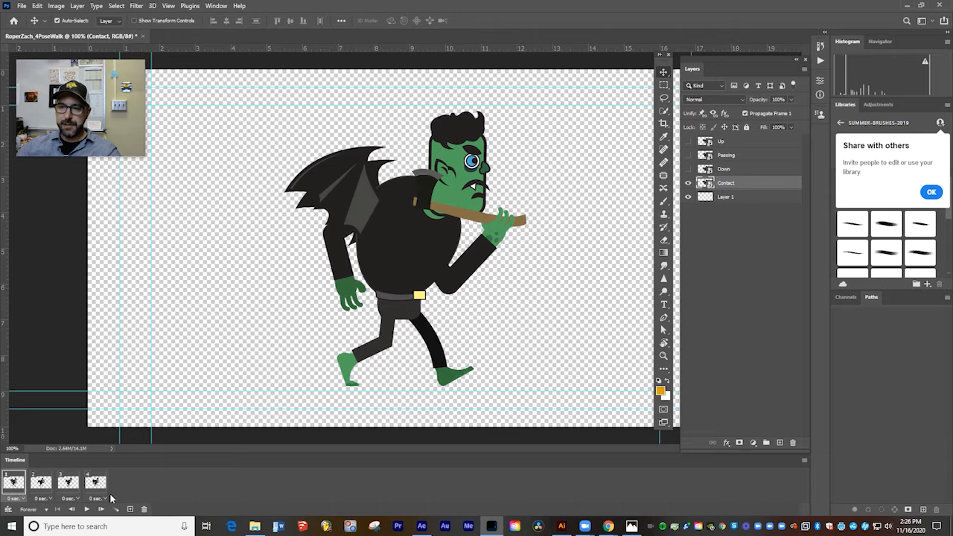
Set the delay of all four frames to 0.1 seconds and play the animation.
shift+click(101, 489)
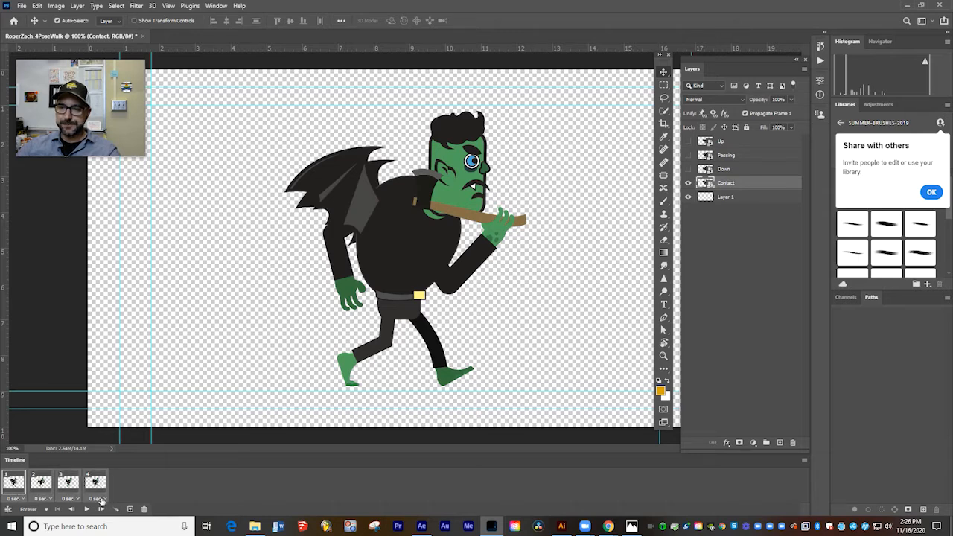
click(101, 498)
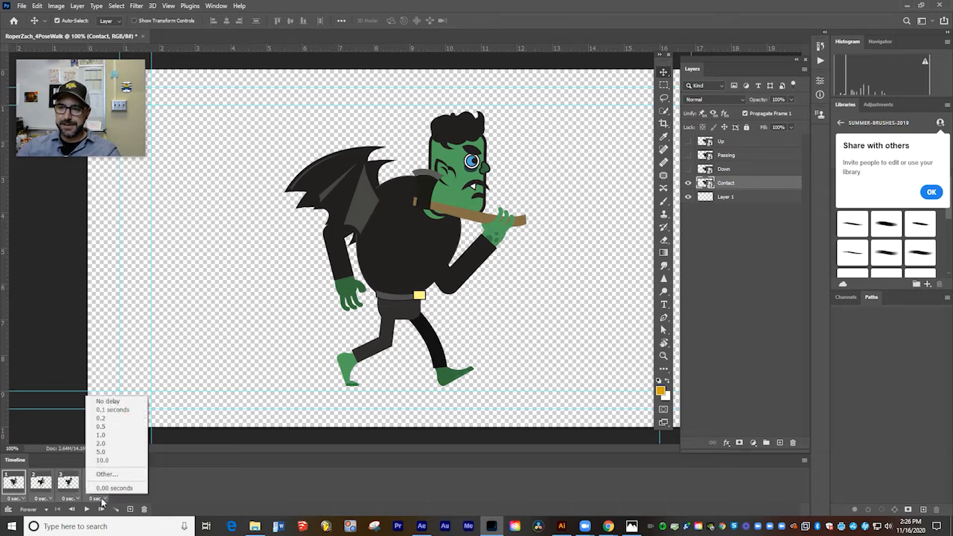
click(109, 412)
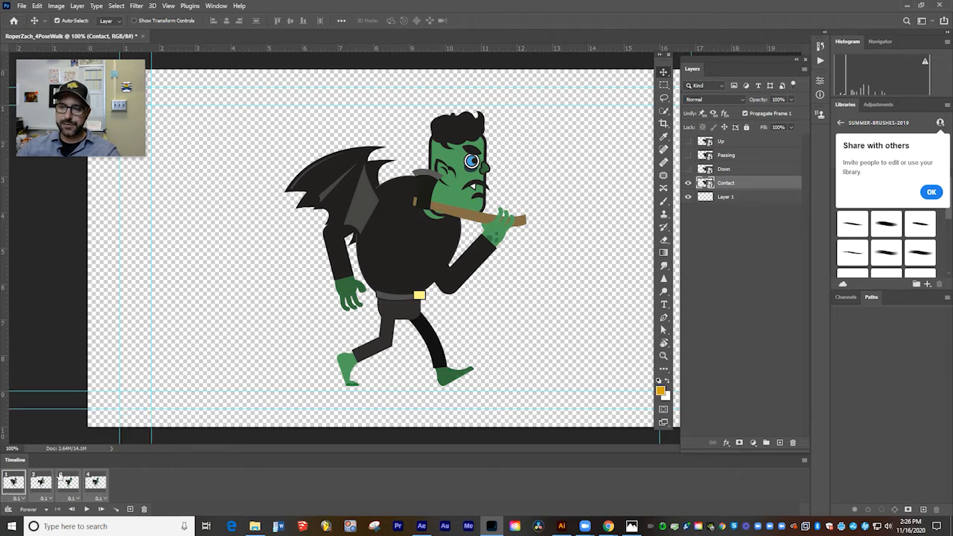
click(85, 510)
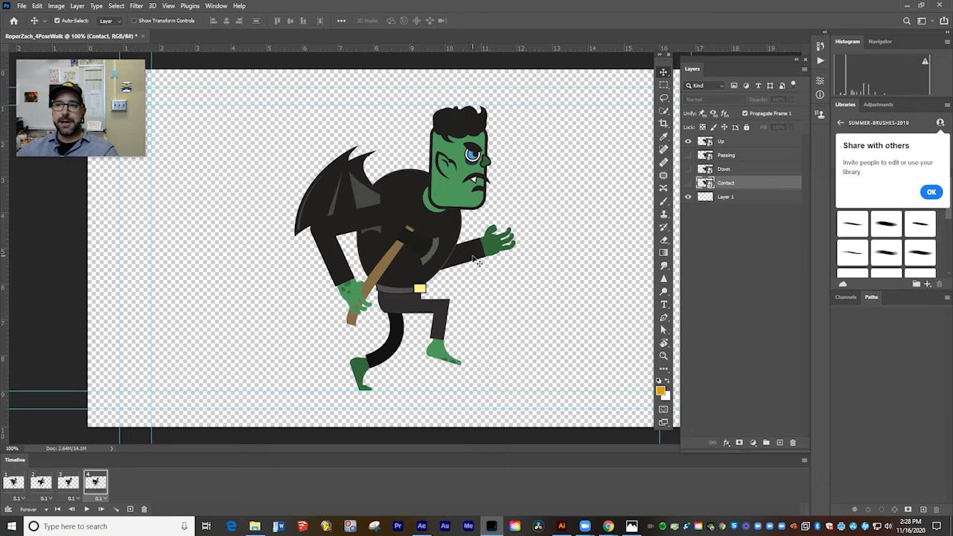
Export the animation with Save for Web (Legacy) as a GIF looping Forever, saved on the Desktop under the document's existing name.
click(21, 6)
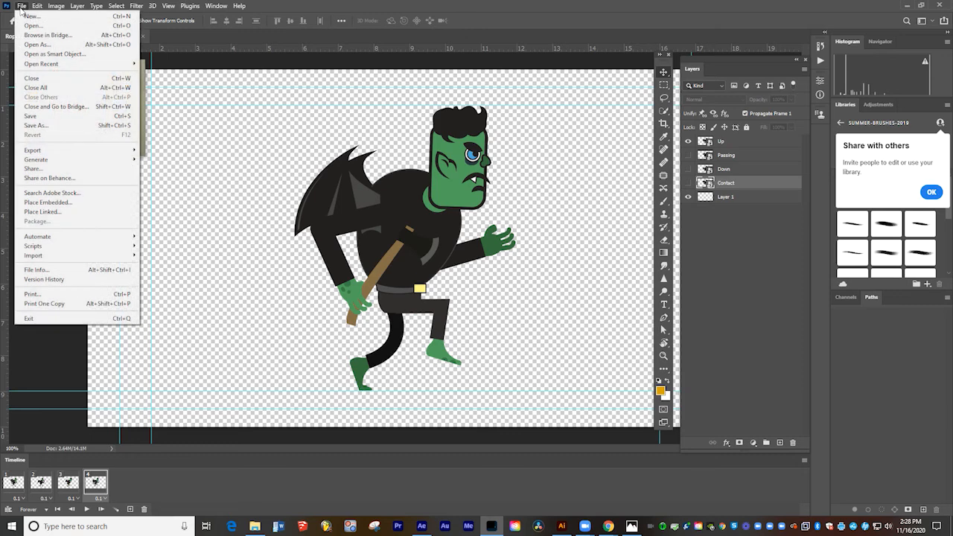
mouse_move(50, 154)
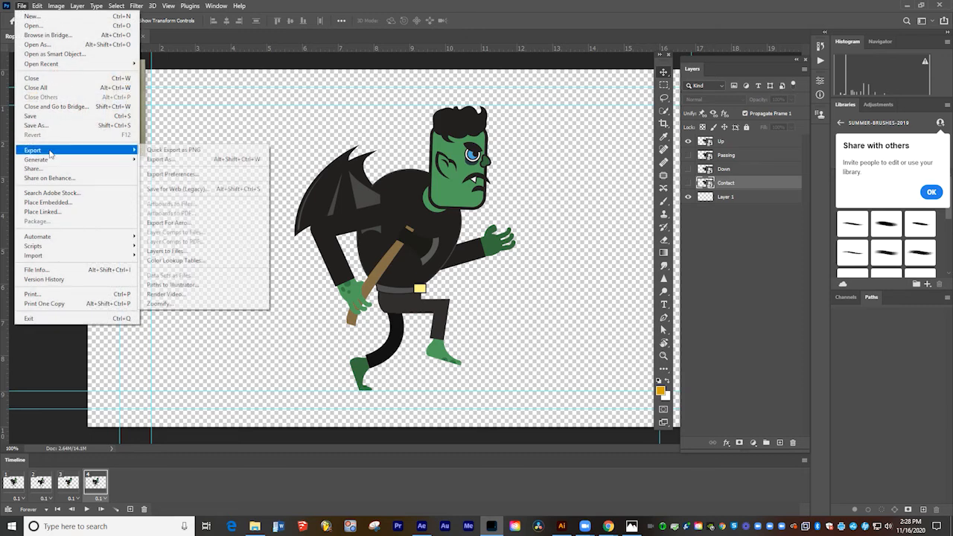
click(183, 189)
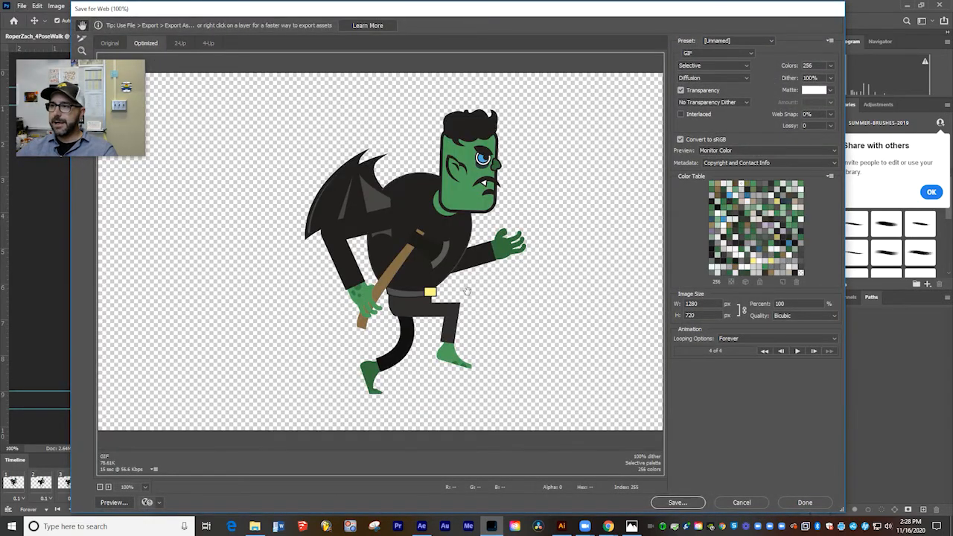
click(697, 55)
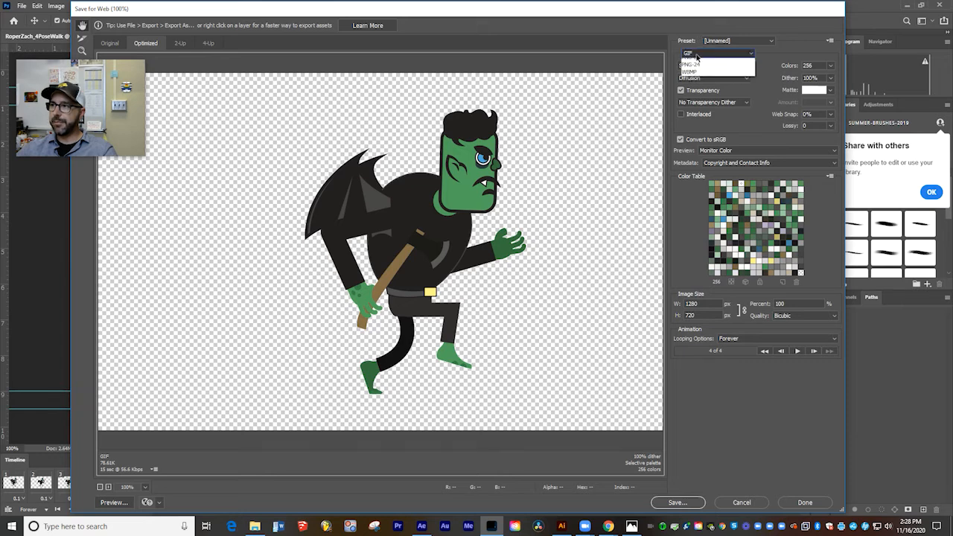
click(696, 66)
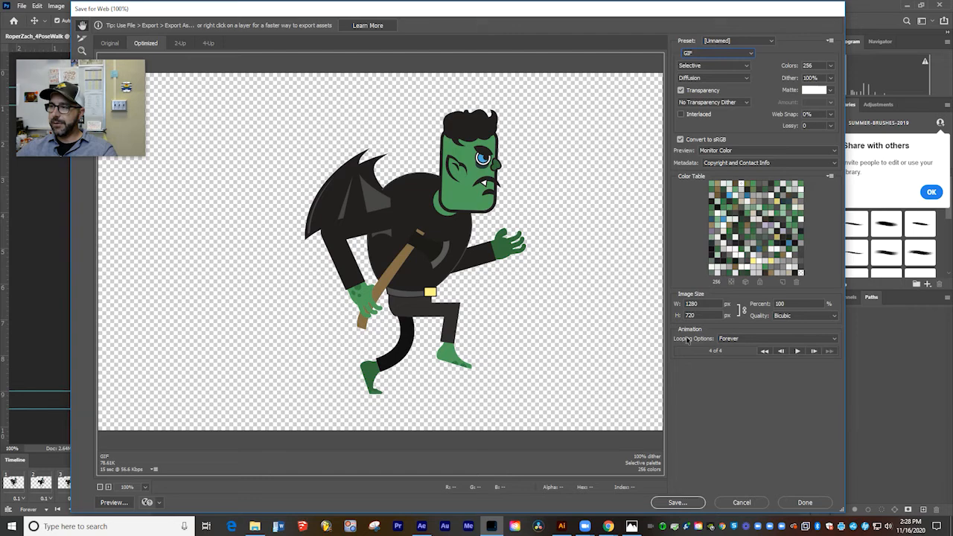
click(736, 339)
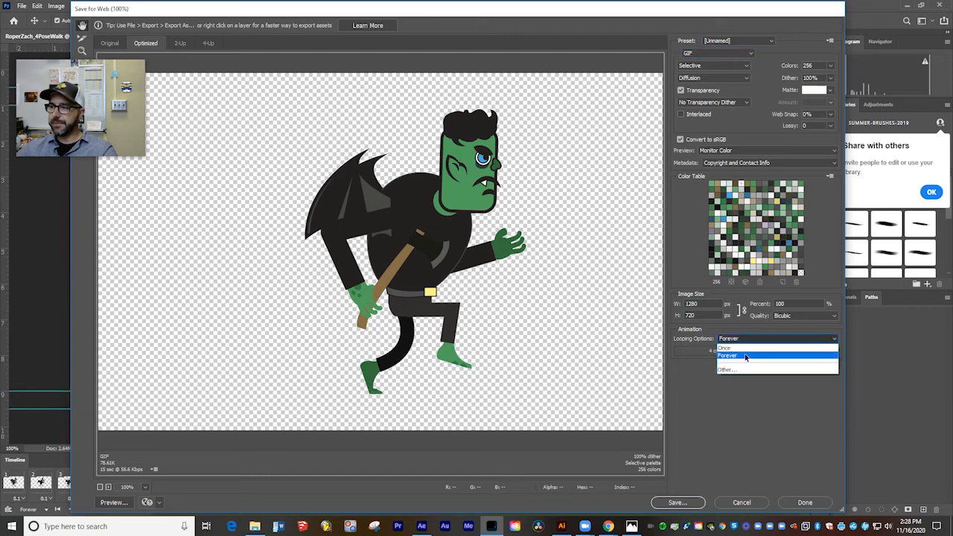
click(744, 357)
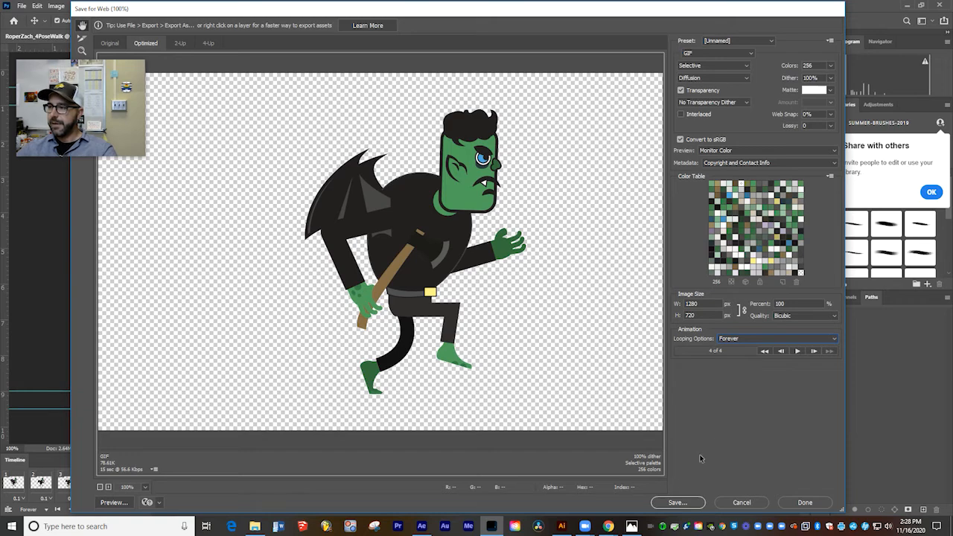
click(676, 503)
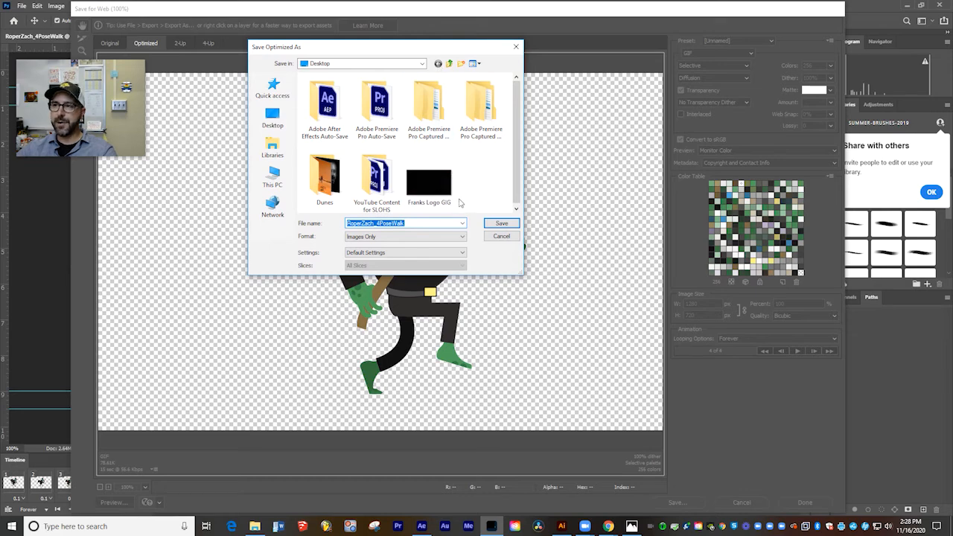
click(501, 223)
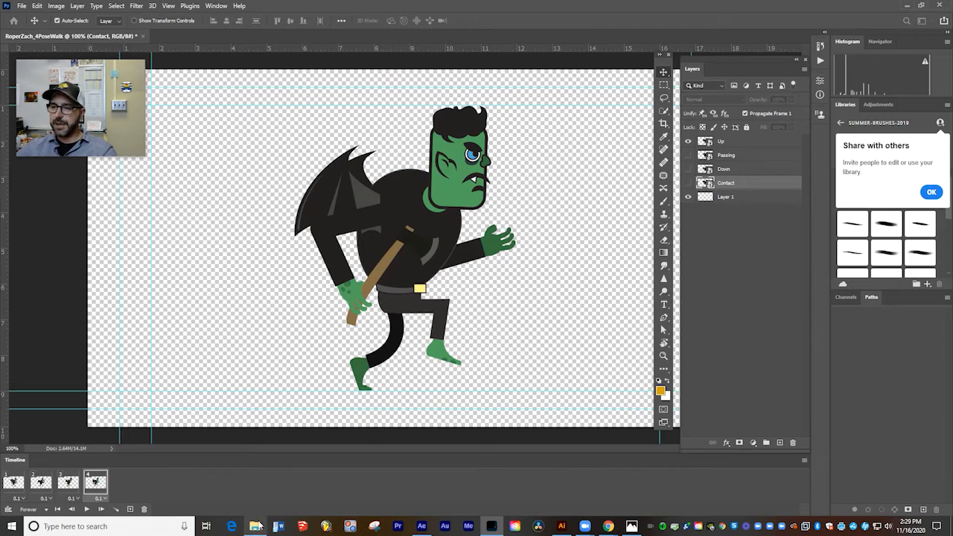
Switch to File Explorer and open the exported walk cycle GIF from the Desktop folder.
click(255, 527)
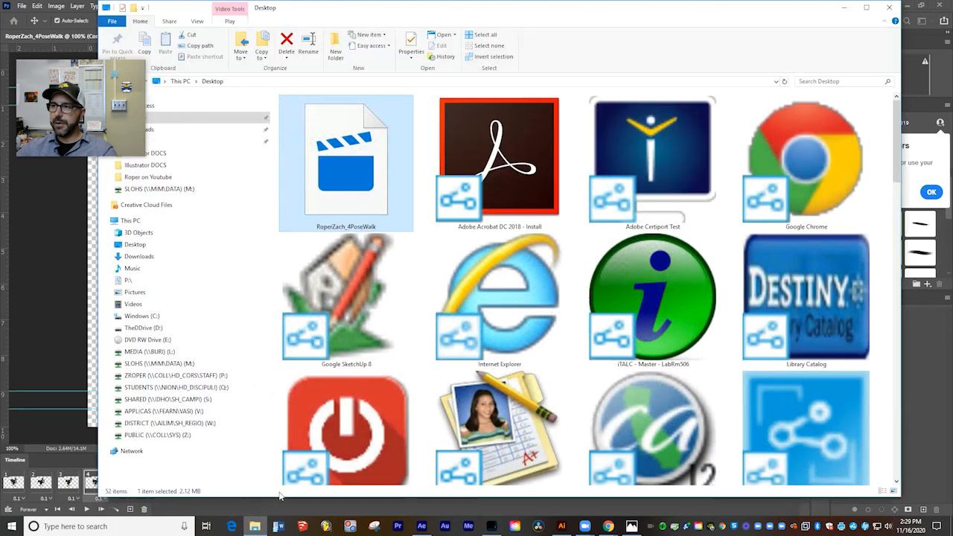
click(165, 119)
double_click(368, 192)
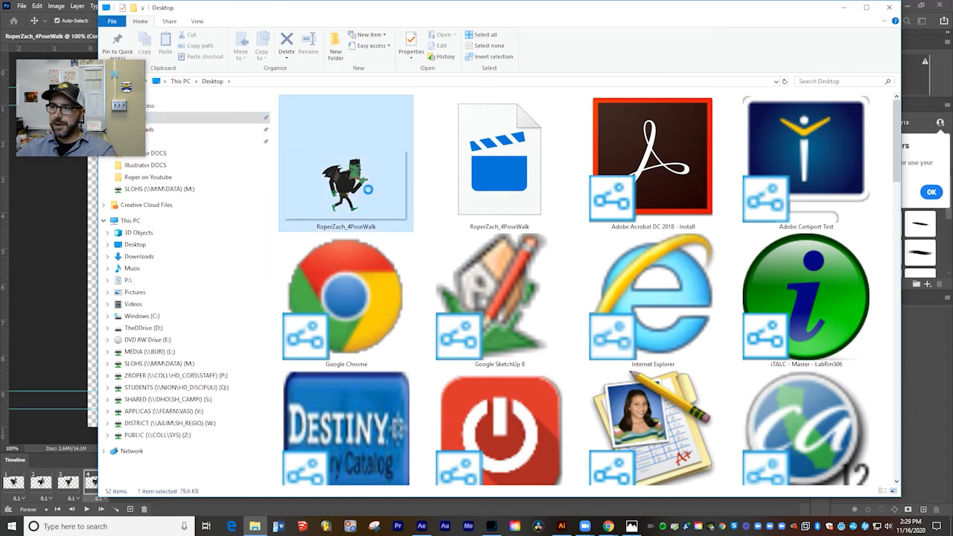